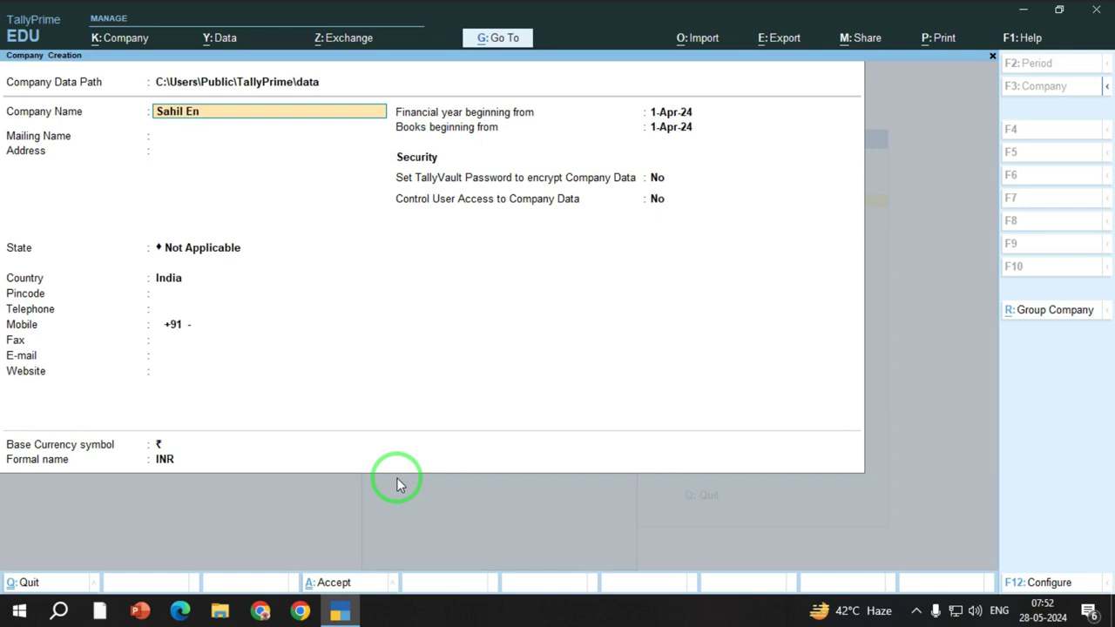
Step: Name the new company Sahil Enterprises, leave its address blank and set the state to Delhi
text(es)
key(Return)
key(Return)
key(Return)
key(Down)
key(Down)
key(Down)
key(Down)
key(Down)
key(Down)
key(Down)
key(Down)
key(Down)
key(Return)
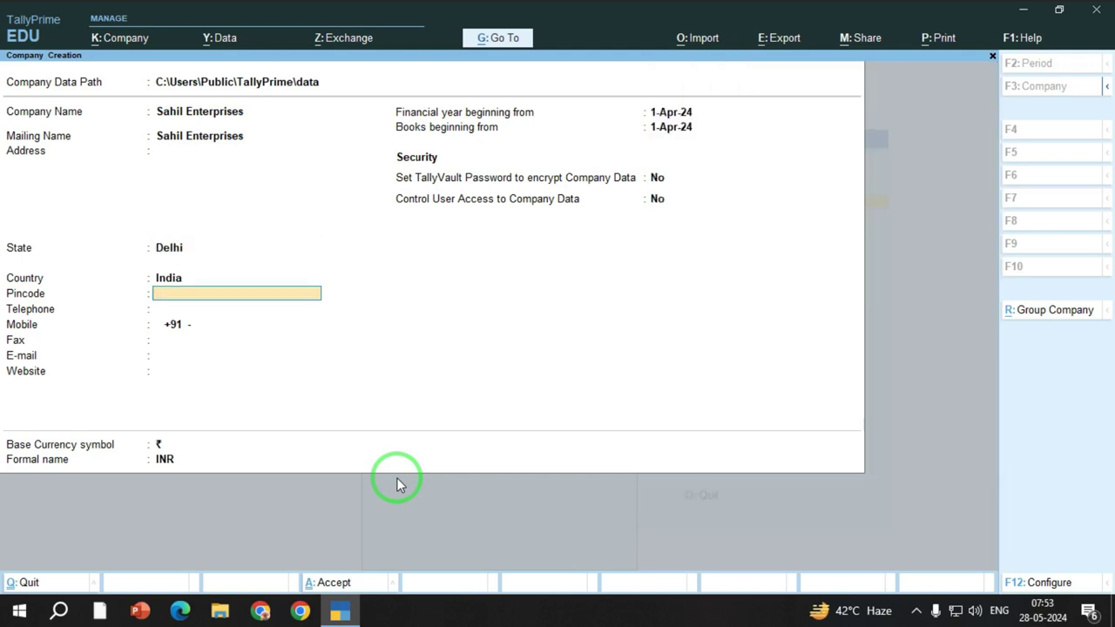
click(916, 609)
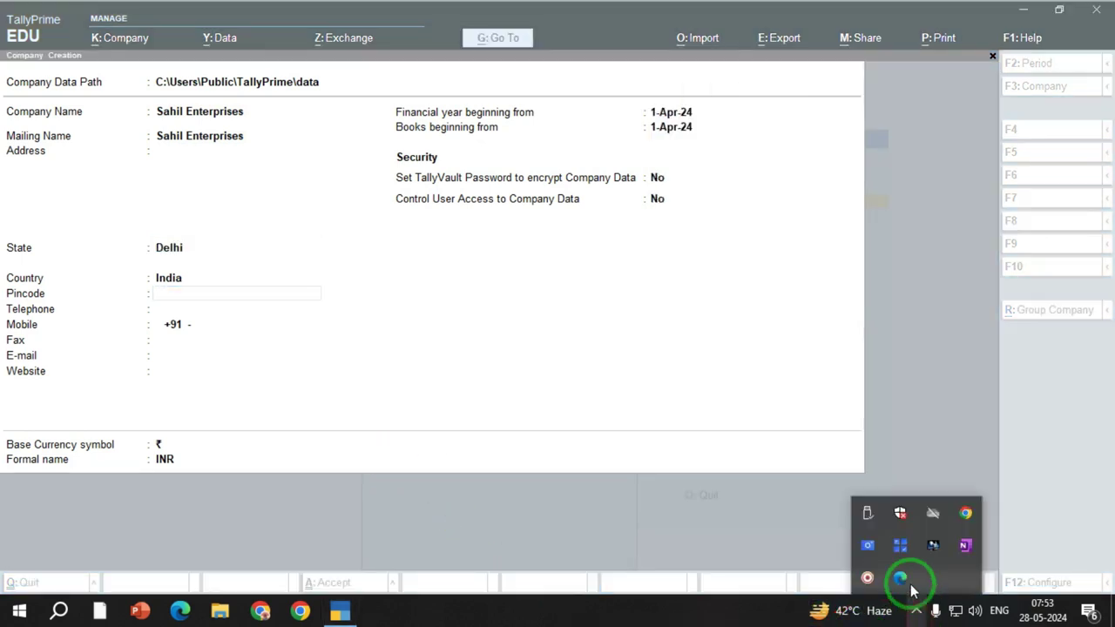
click(865, 579)
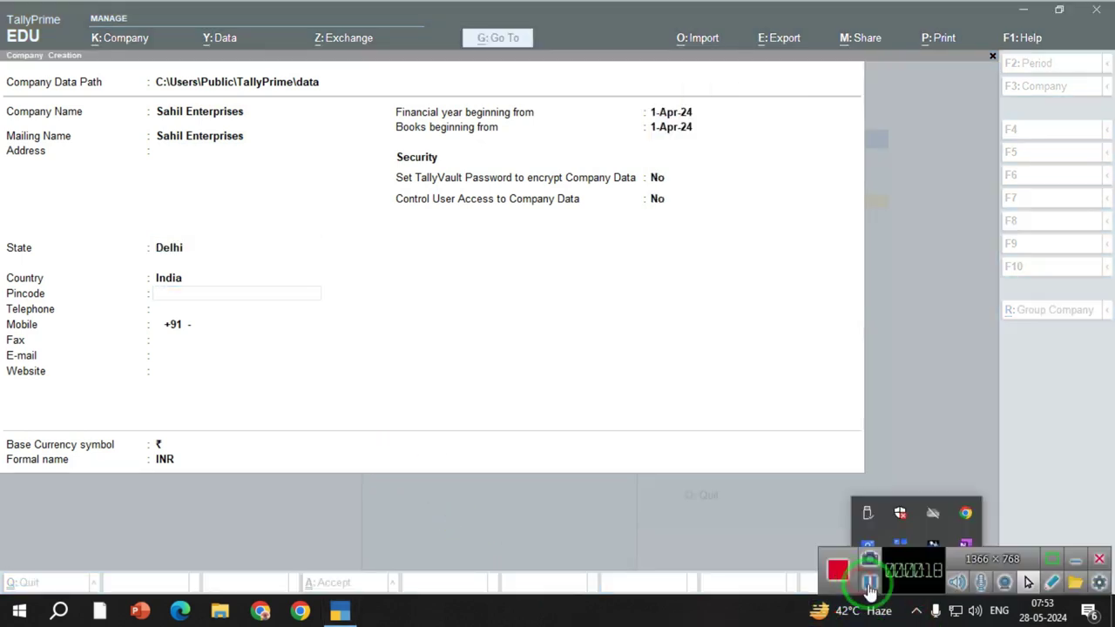
click(1077, 558)
click(717, 361)
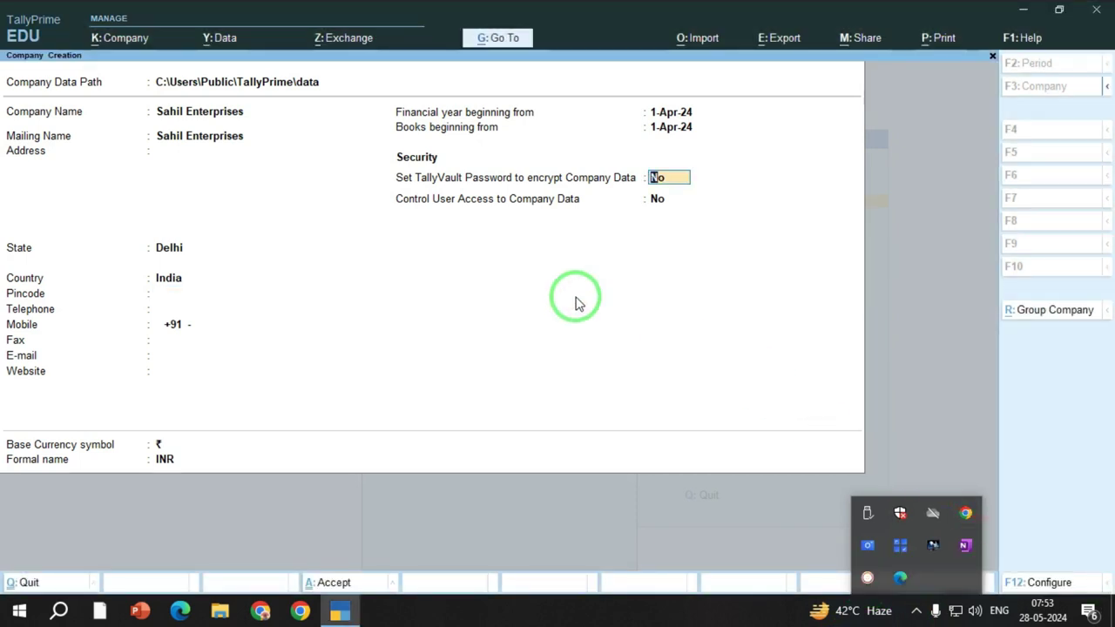
Step: Enter the company's pincode and mobile number, leave the remaining details at their defaults and save the company
click(224, 296)
text(110091)
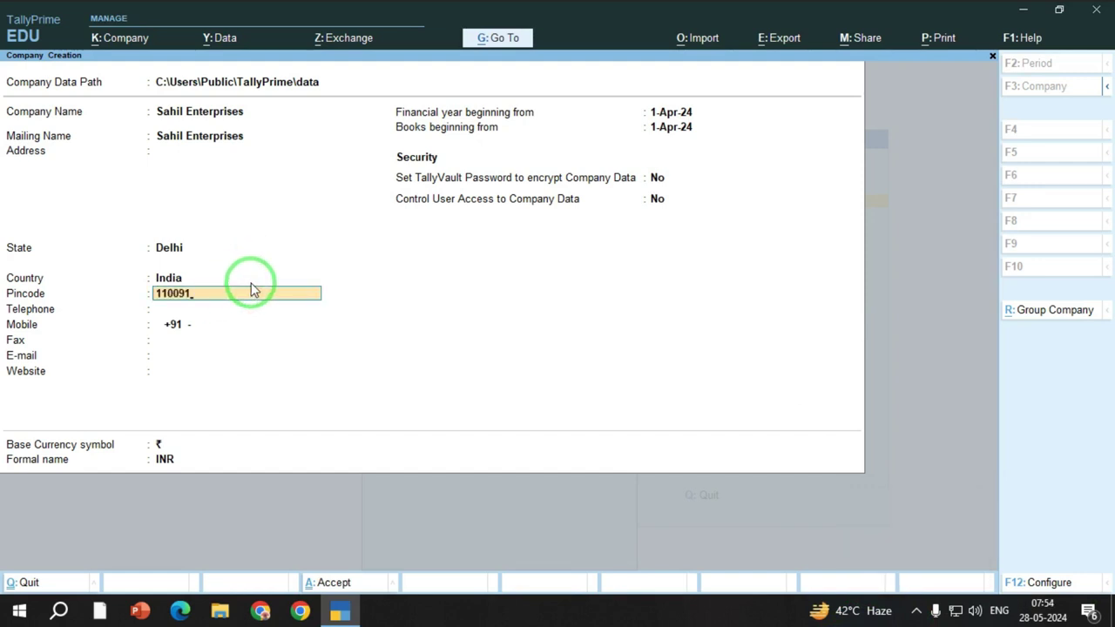
key(Return)
key(Return)
text(454545)
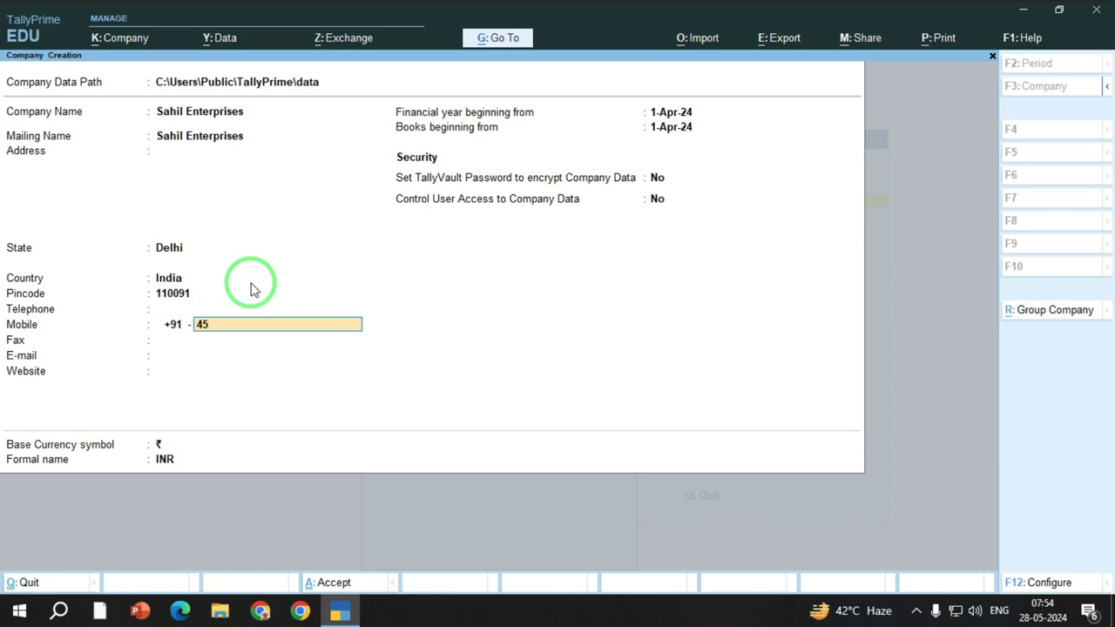
text(xxxx)
key(Return)
key(Return)
key(Return)
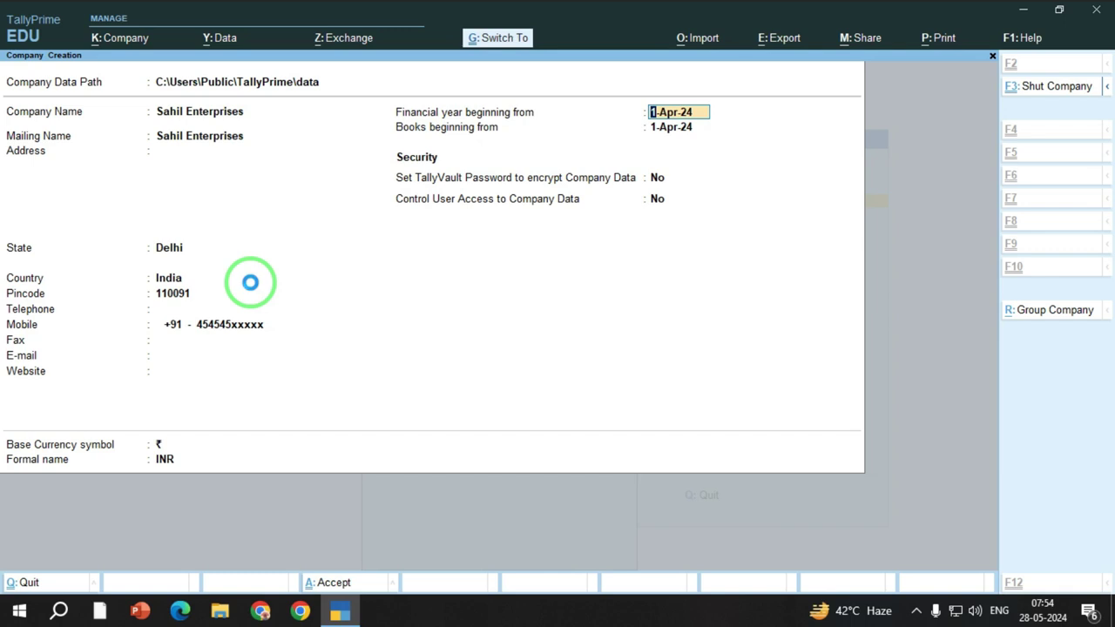
key(ctrl+a)
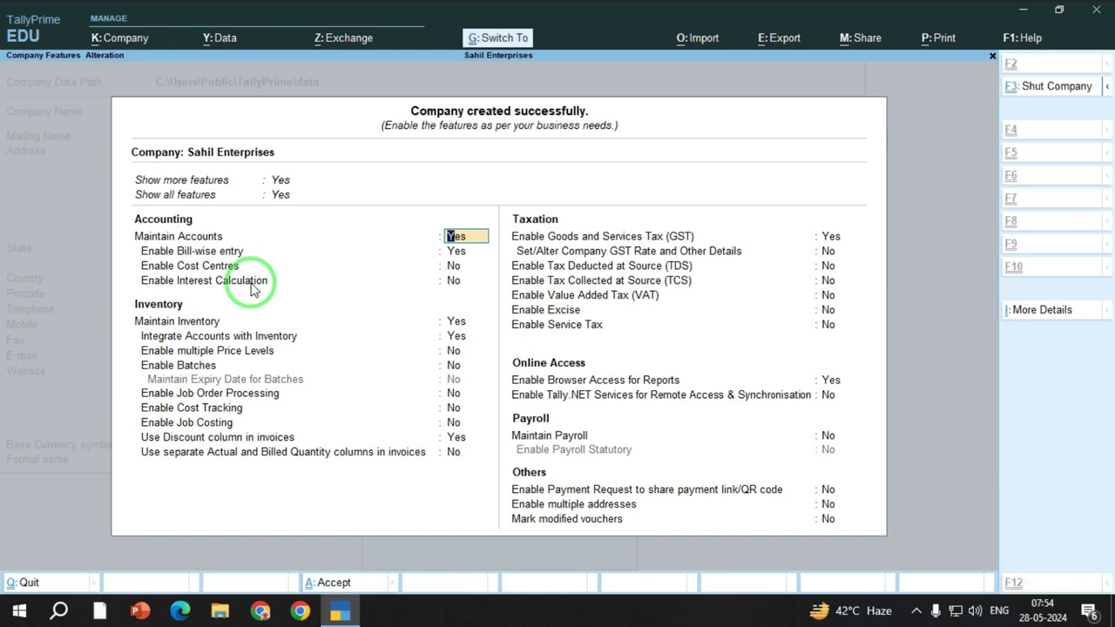
Step: Begin a new voucher type master and name it Performa Invoice
key(c)
key(Down)
key(Down)
key(Down)
key(Down)
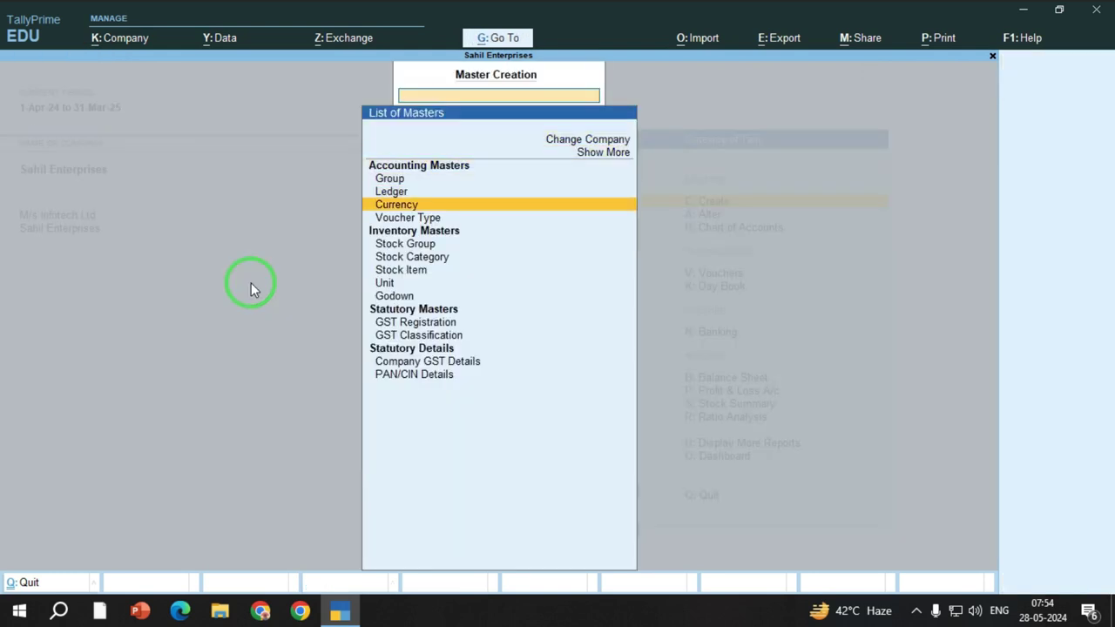
key(Return)
text(Performa)
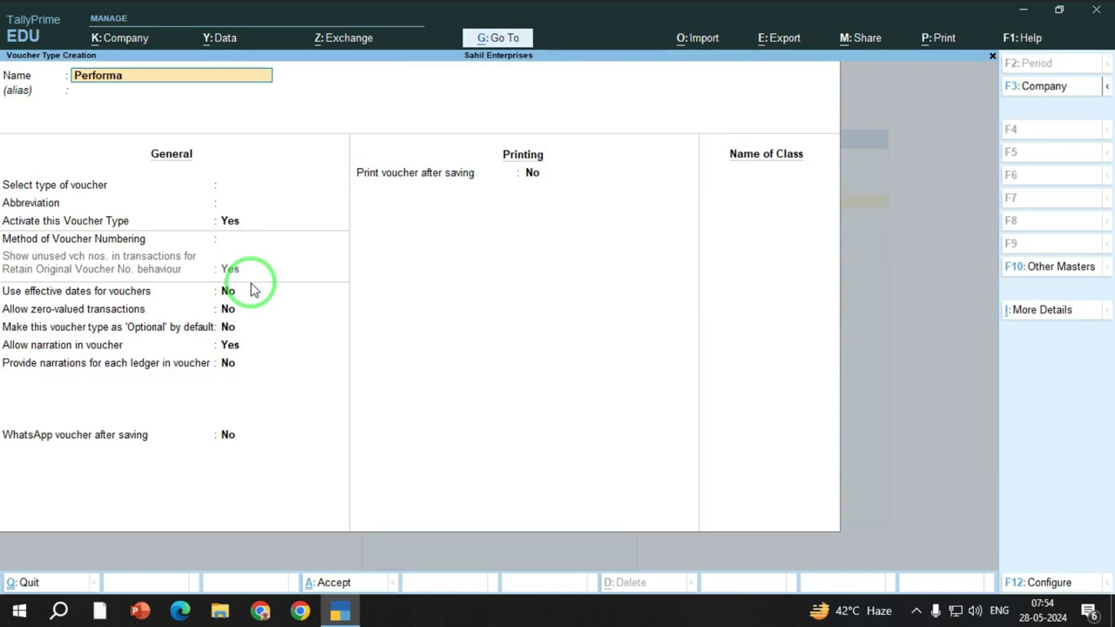
text( Invoice)
key(Return)
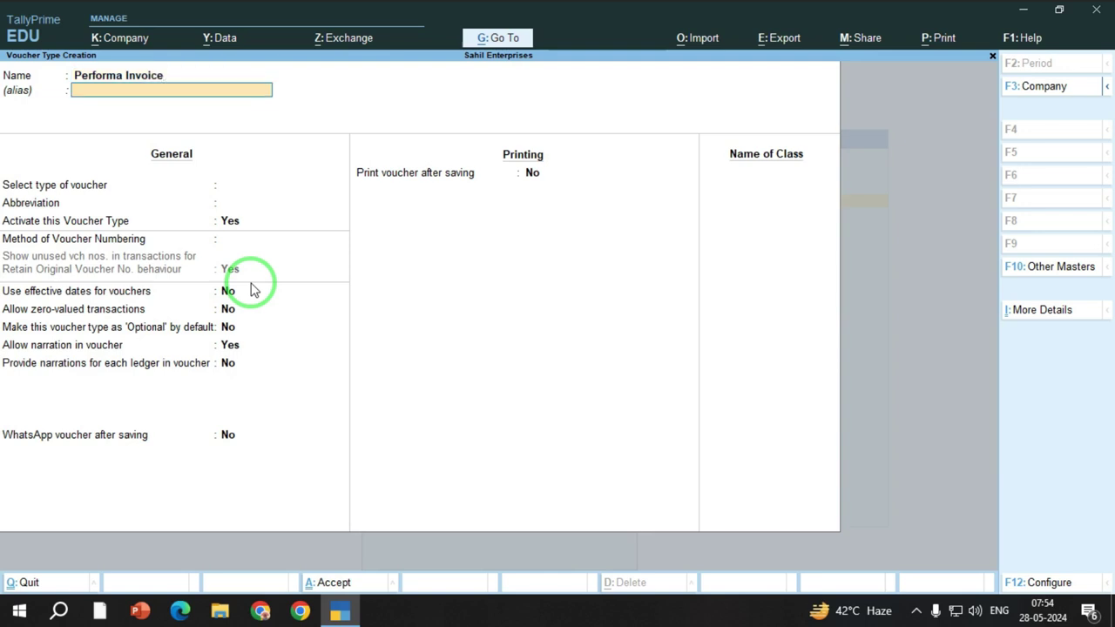
Step: Leave the alias blank and base the Performa Invoice voucher type on Sales
key(Return)
key(Down)
key(Down)
key(Down)
key(Down)
key(Down)
key(Down)
key(Down)
key(Down)
key(Down)
key(Down)
key(Down)
key(Down)
key(Down)
key(Down)
key(Down)
key(Down)
key(Down)
key(Down)
key(Down)
key(Down)
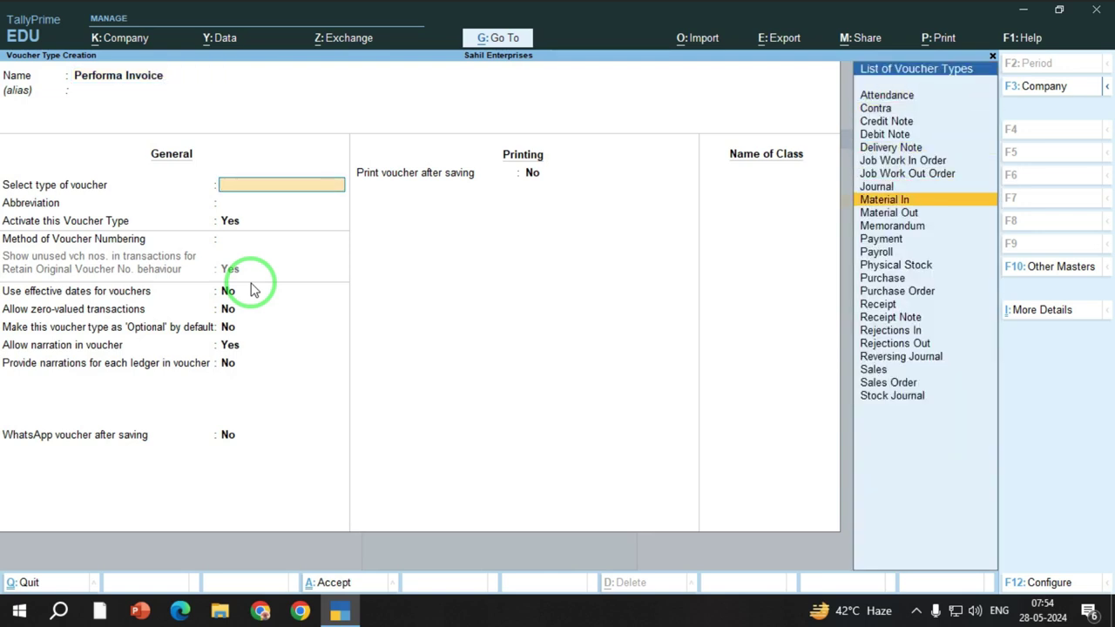
key(Return)
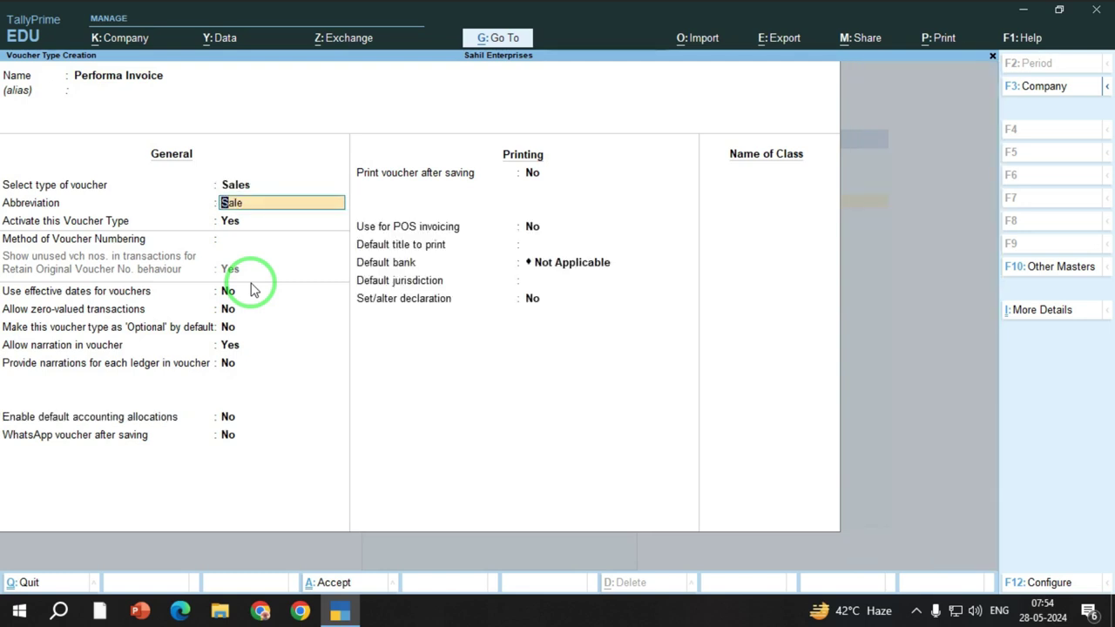
Step: Keep the voucher type active and set its voucher numbering method to Automatic (Manual Override)
key(Return)
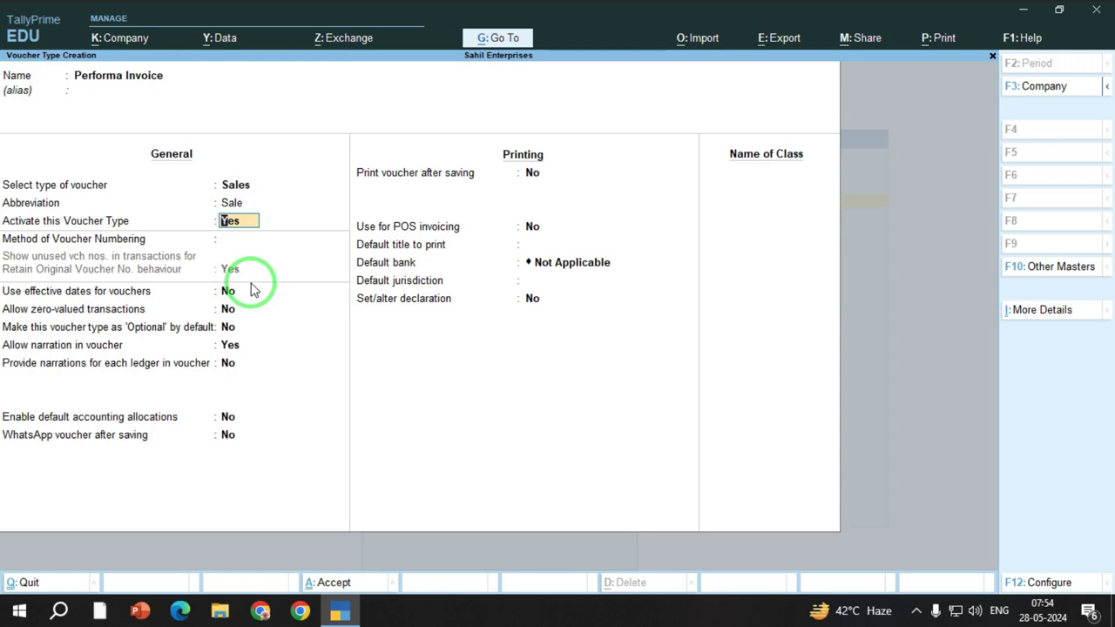
key(Return)
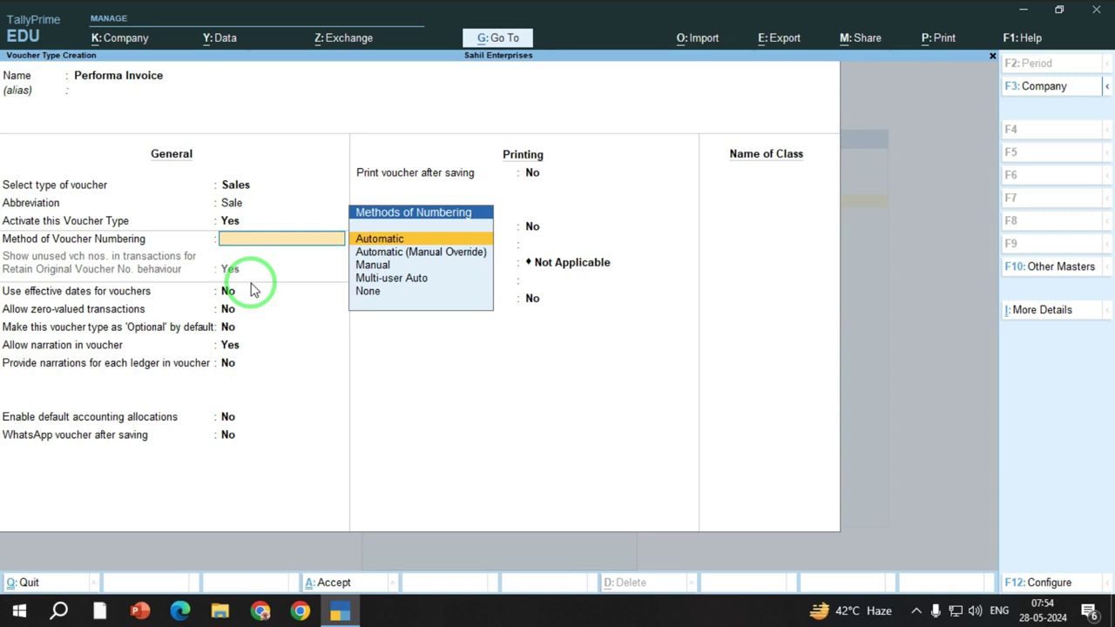
key(Down)
key(Return)
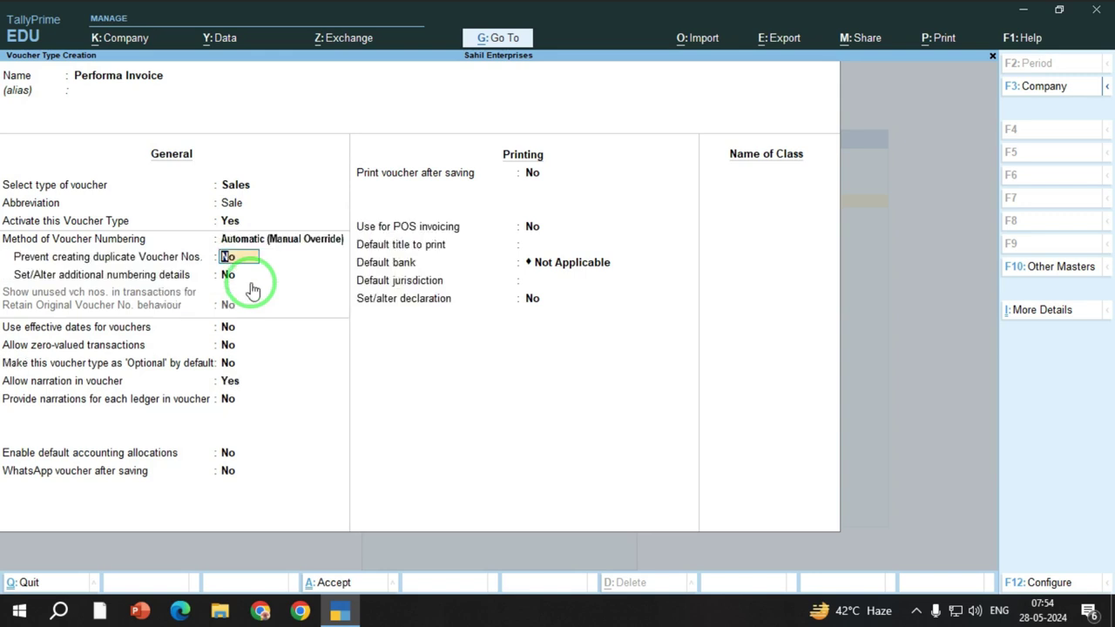
Step: Set the default title to print as Performa Invoice, keep the other options at their defaults and save the voucher type
key(Return)
key(Return)
key(Return)
key(Return)
key(Return)
key(Return)
key(Return)
key(Return)
key(Return)
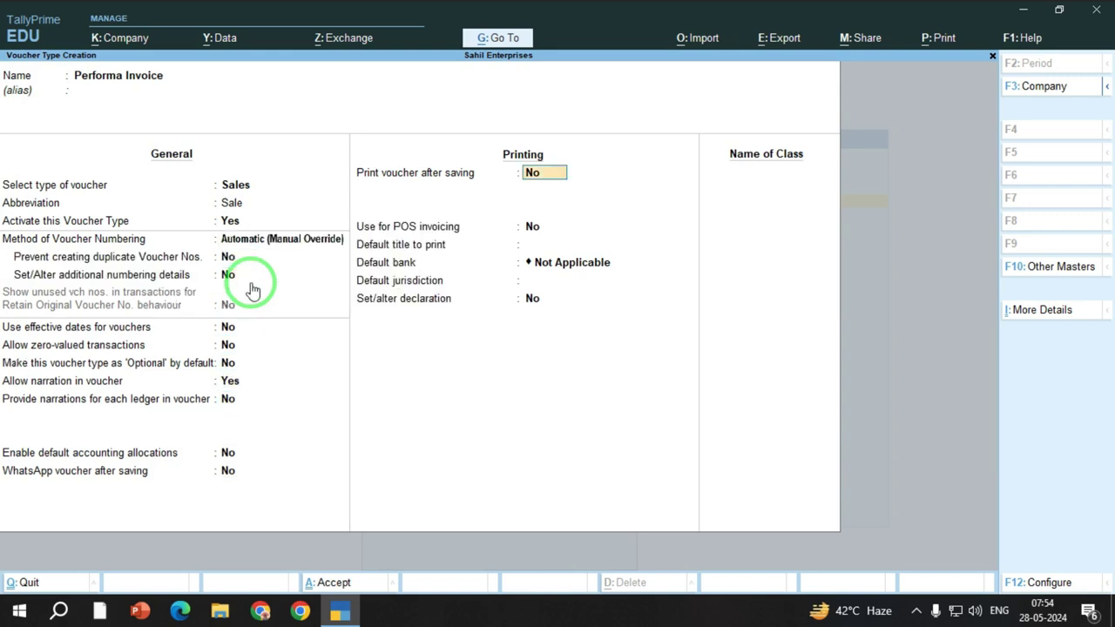
key(Return)
key(Return)
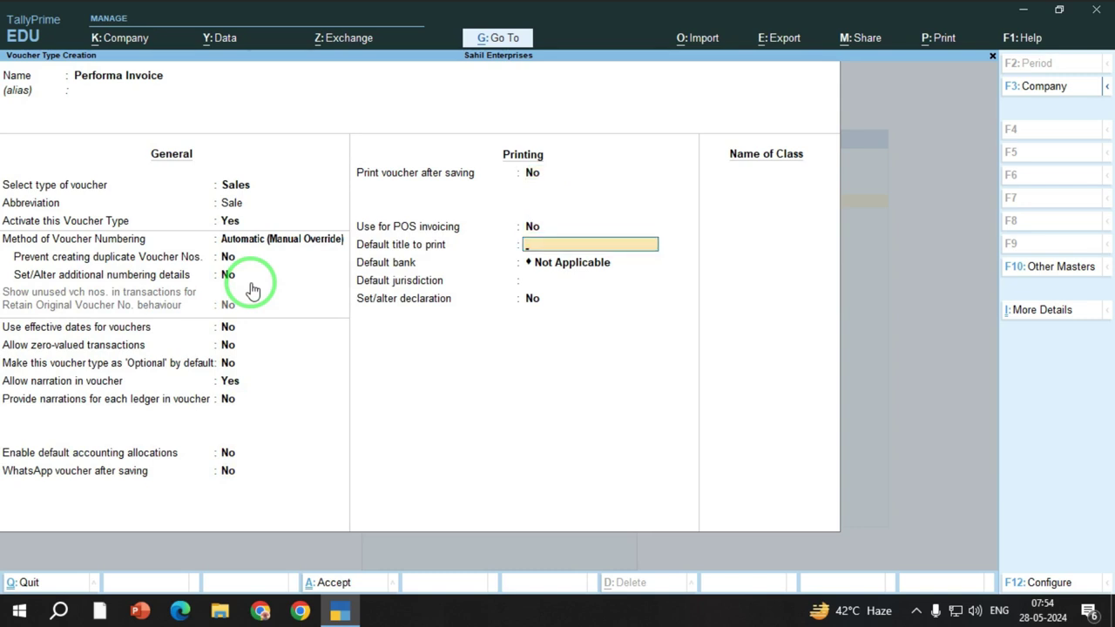
text(Performa Invoice)
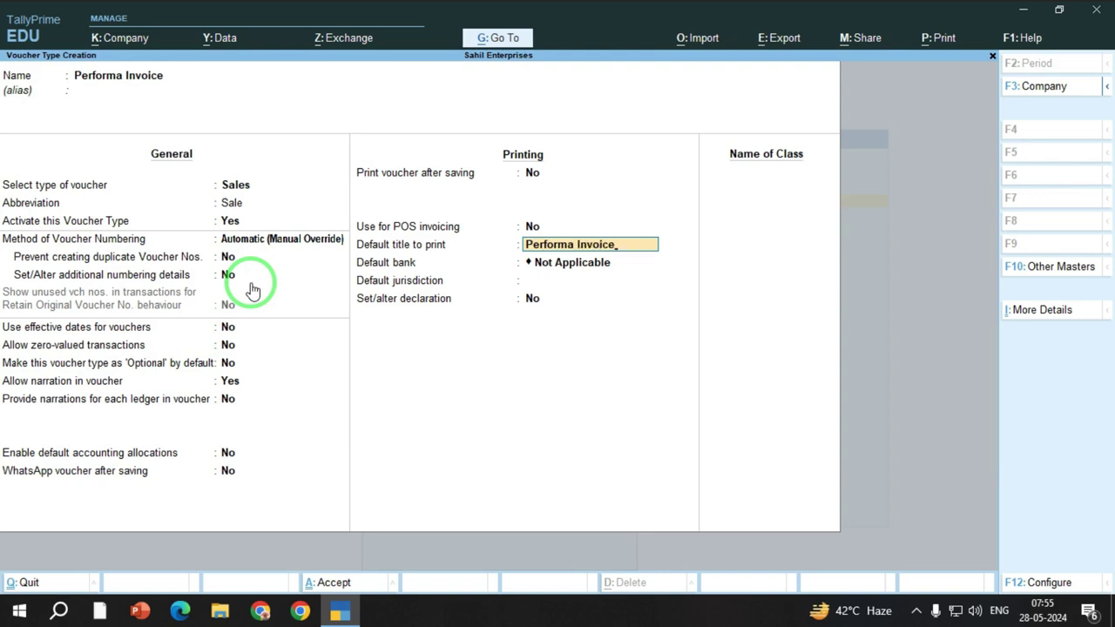
key(Return)
key(Return)
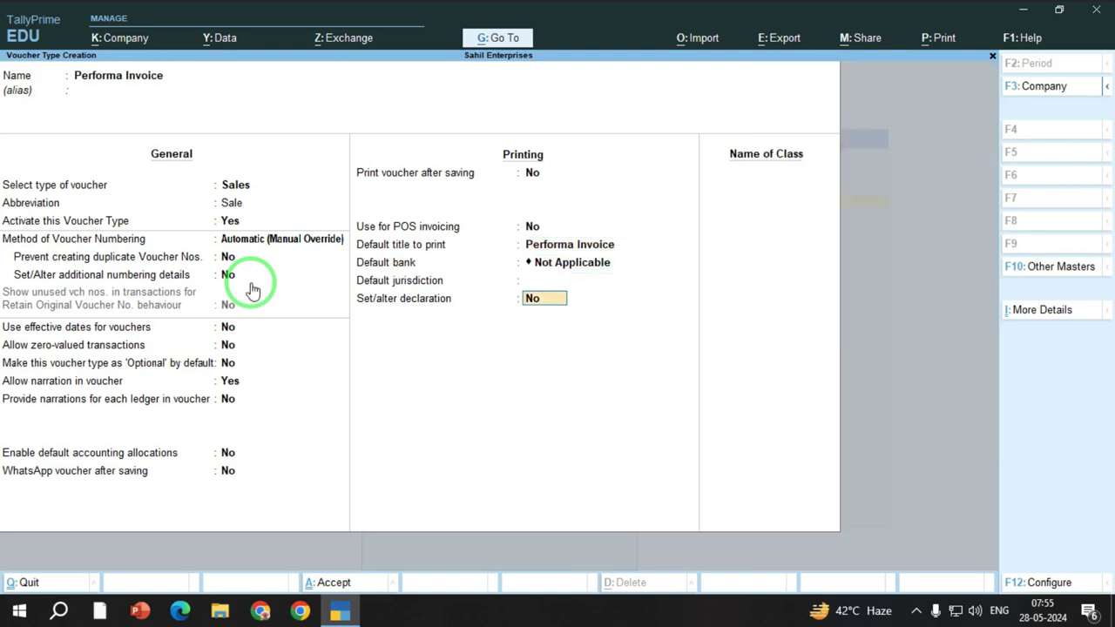
key(ctrl+a)
key(Escape)
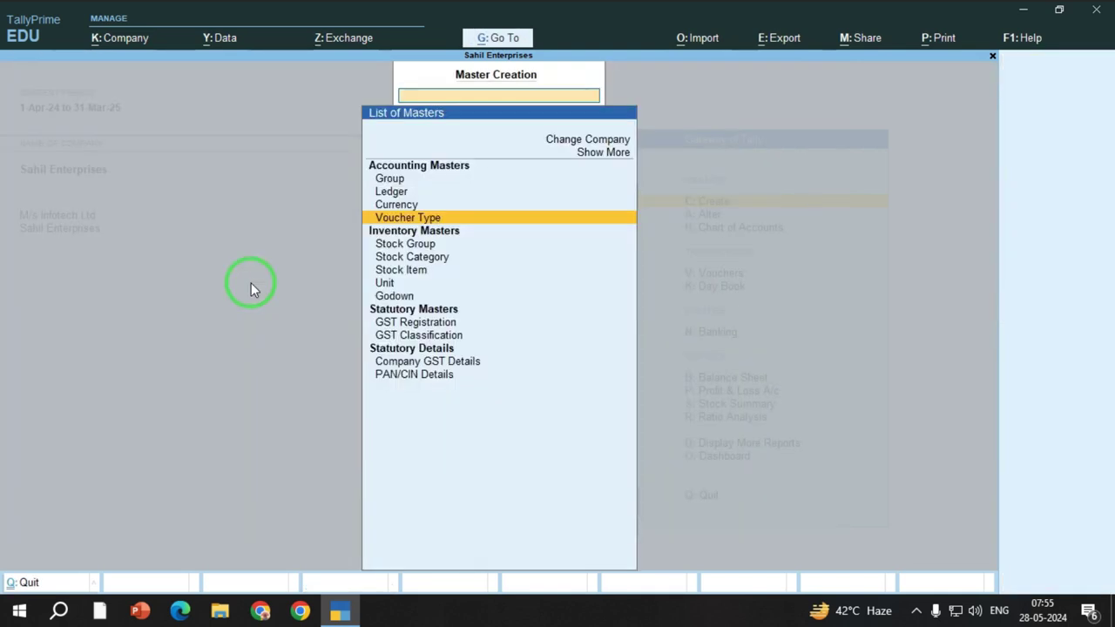
Step: Open voucher entry and start a sales voucher of the Performa Invoice type
key(Escape)
key(Down)
key(Down)
key(Down)
key(Down)
key(Up)
key(Return)
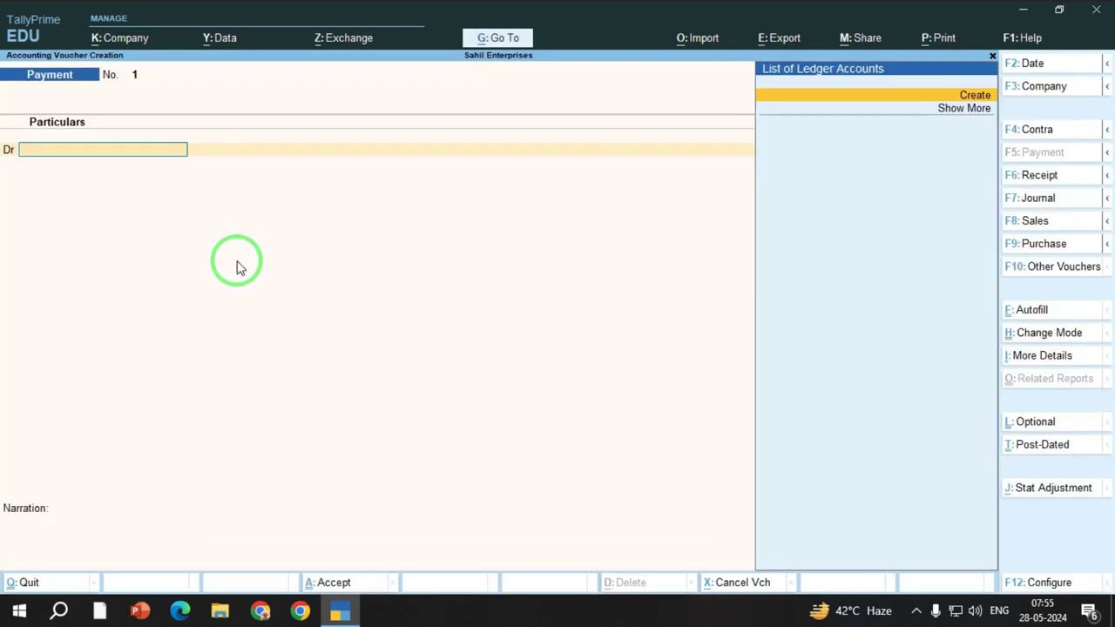
click(1035, 221)
key(Up)
key(Return)
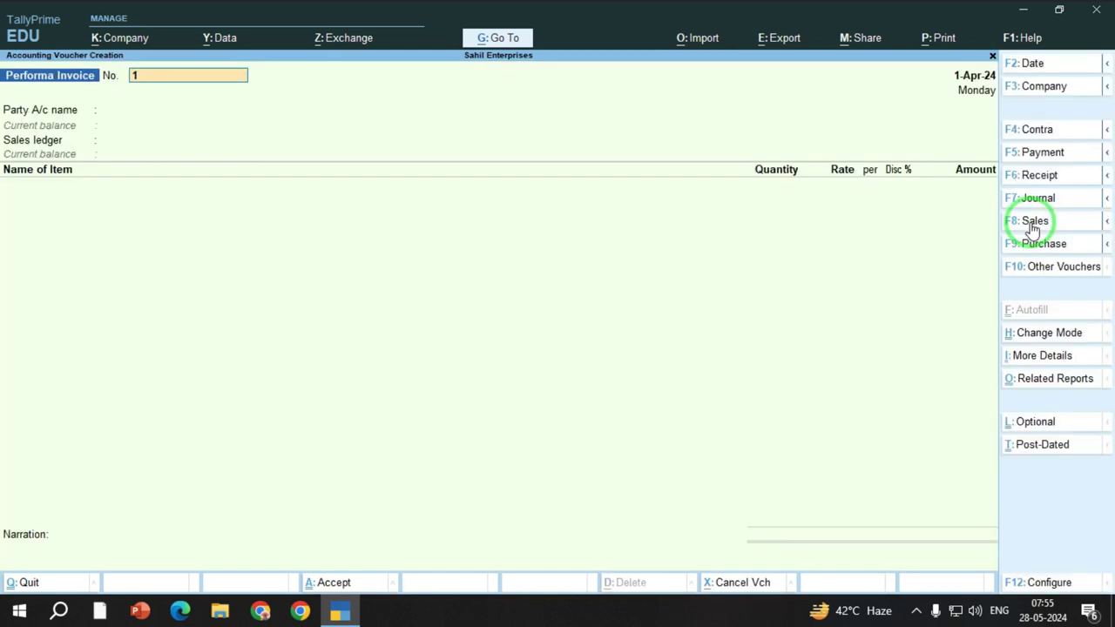
Step: Accept the voucher number and create a party ledger with the customer's full name under Sundry Debtors
key(Return)
key(Up)
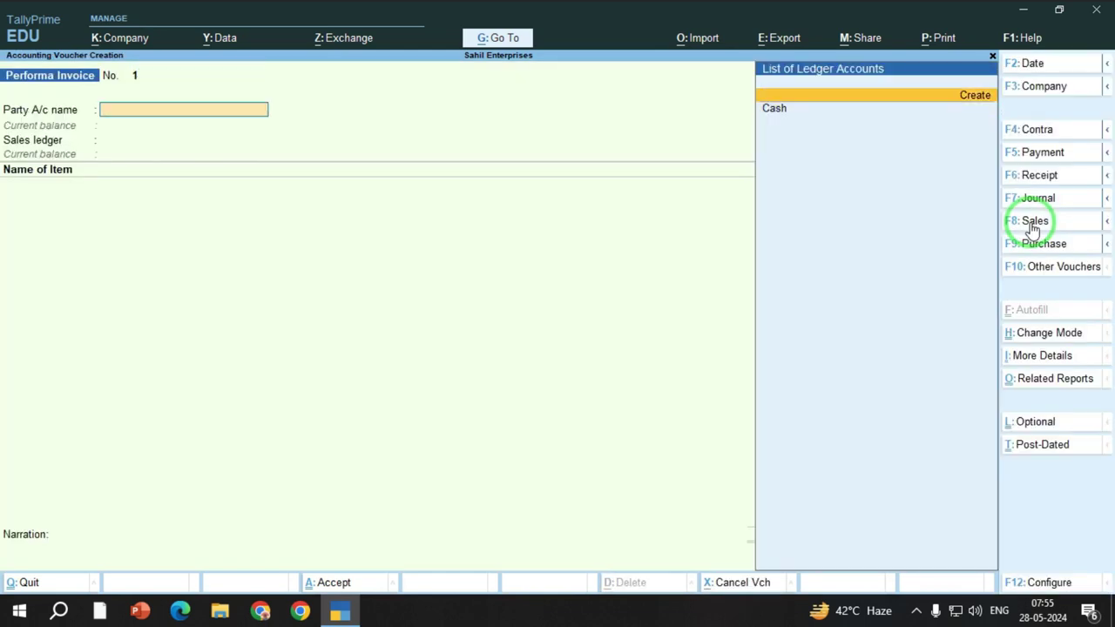
key(Return)
text(Hinata)
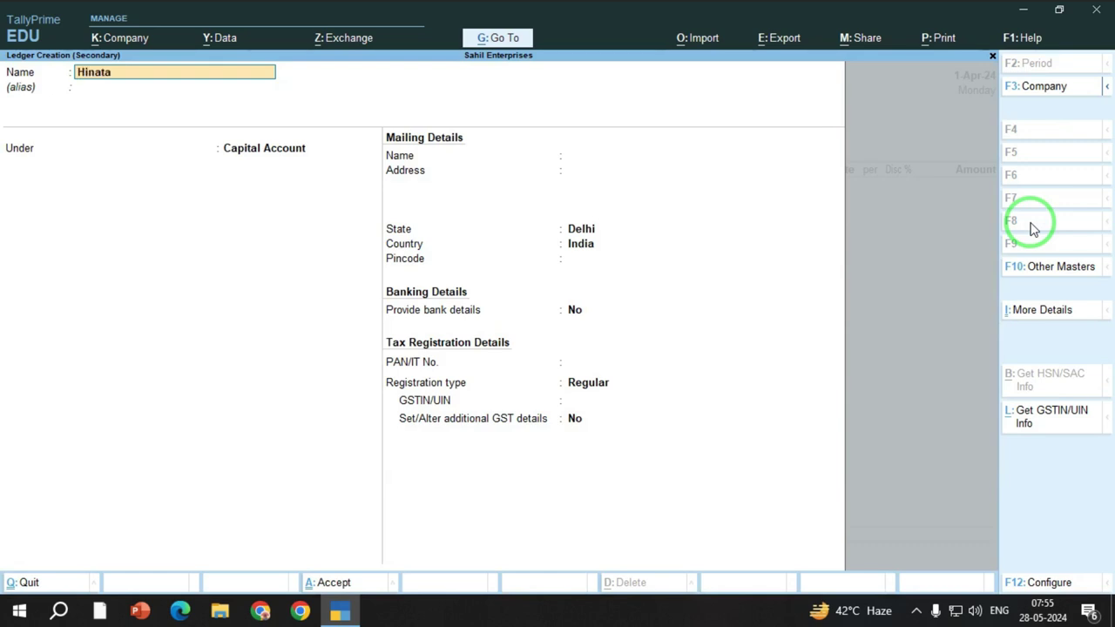
text( Hyuga)
key(Return)
key(Return)
text(Su)
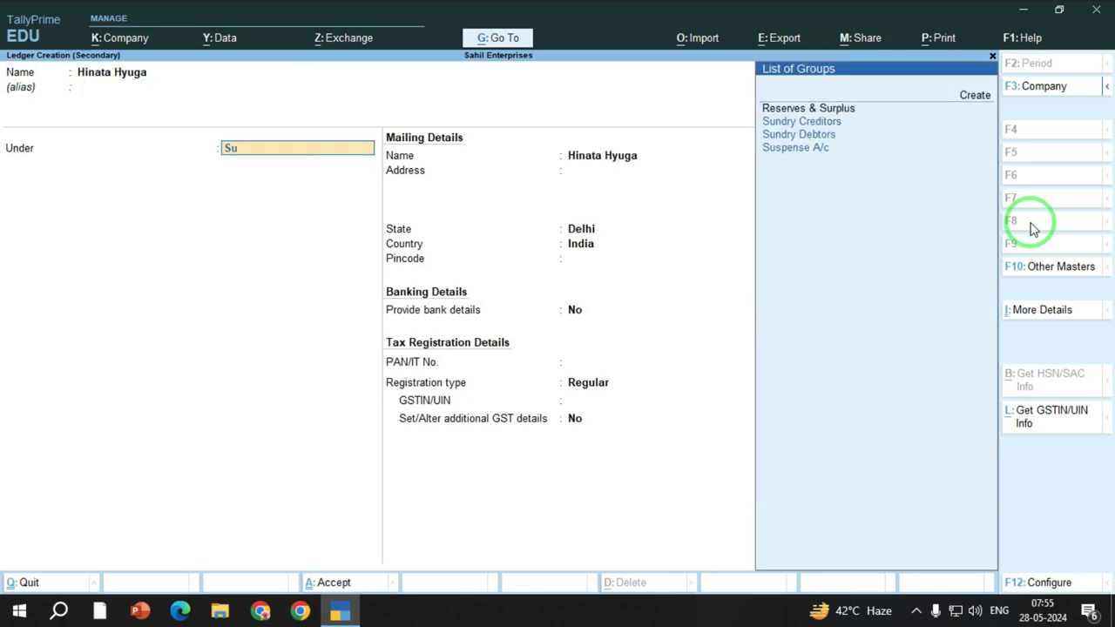
key(Down)
key(Down)
key(Return)
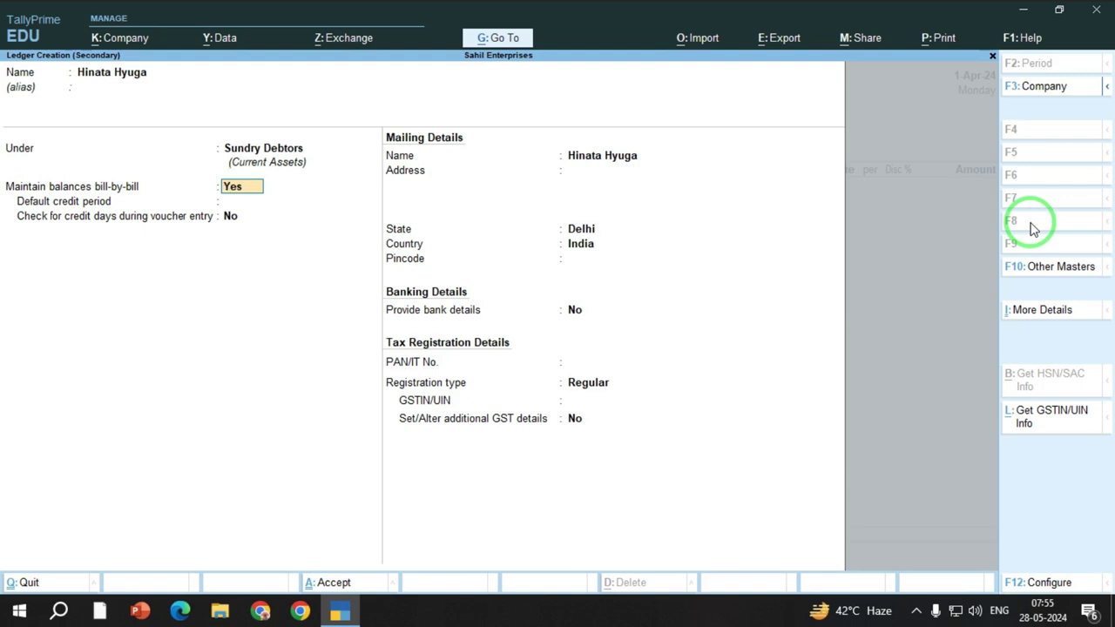
Step: Keep the customer ledger's bill-by-bill and mailing defaults and enter the customer's pincode
key(Return)
key(Return)
key(Return)
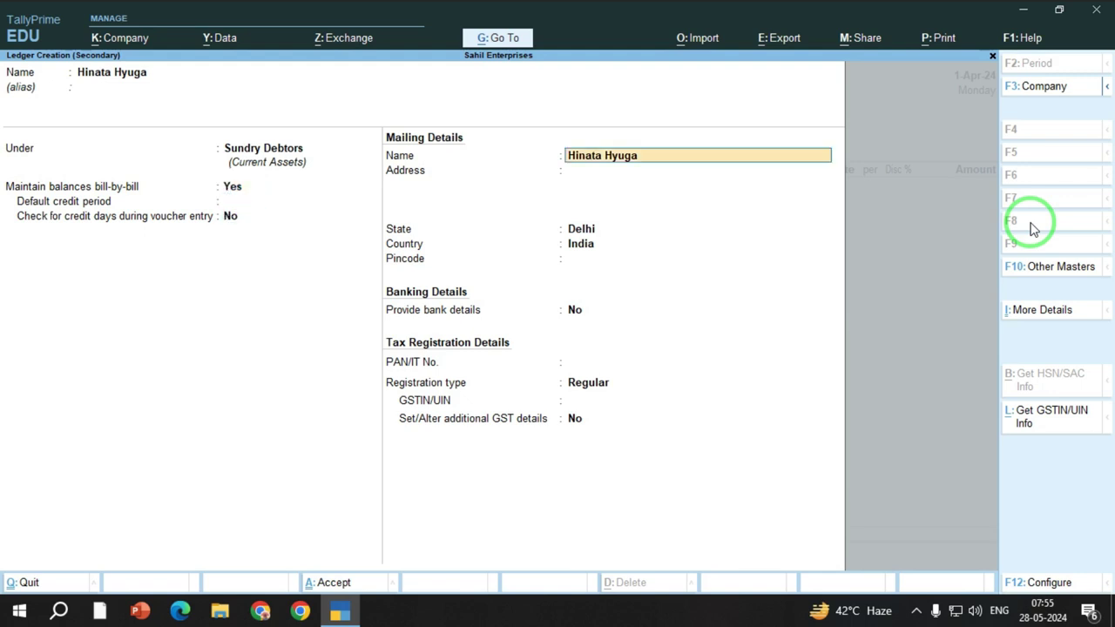
key(Return)
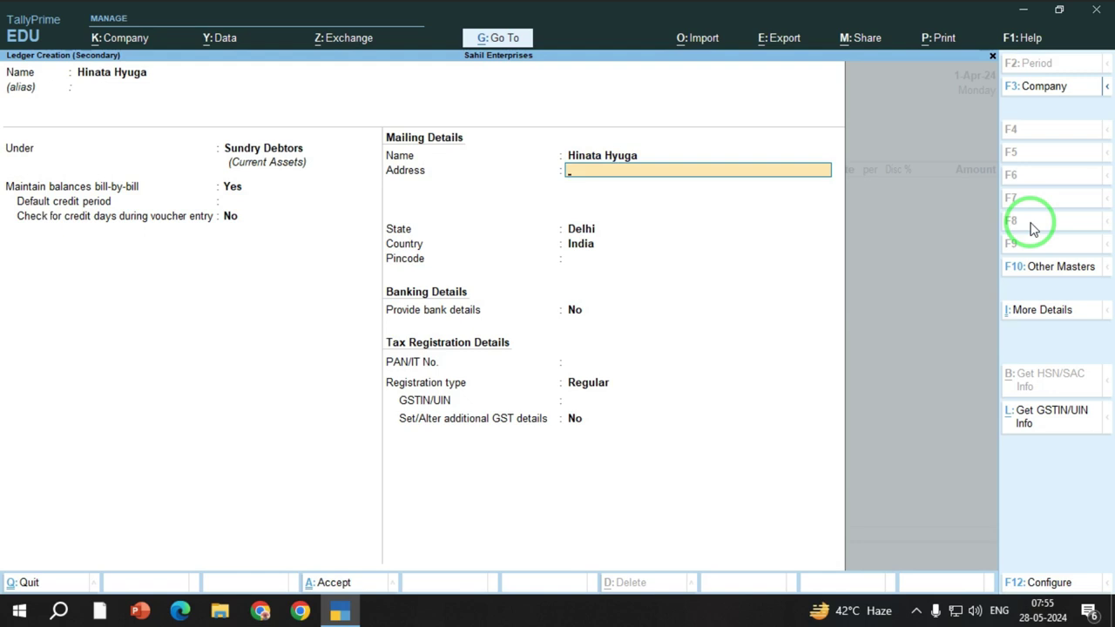
key(Return)
key(Return)
key(Return)
text(110091)
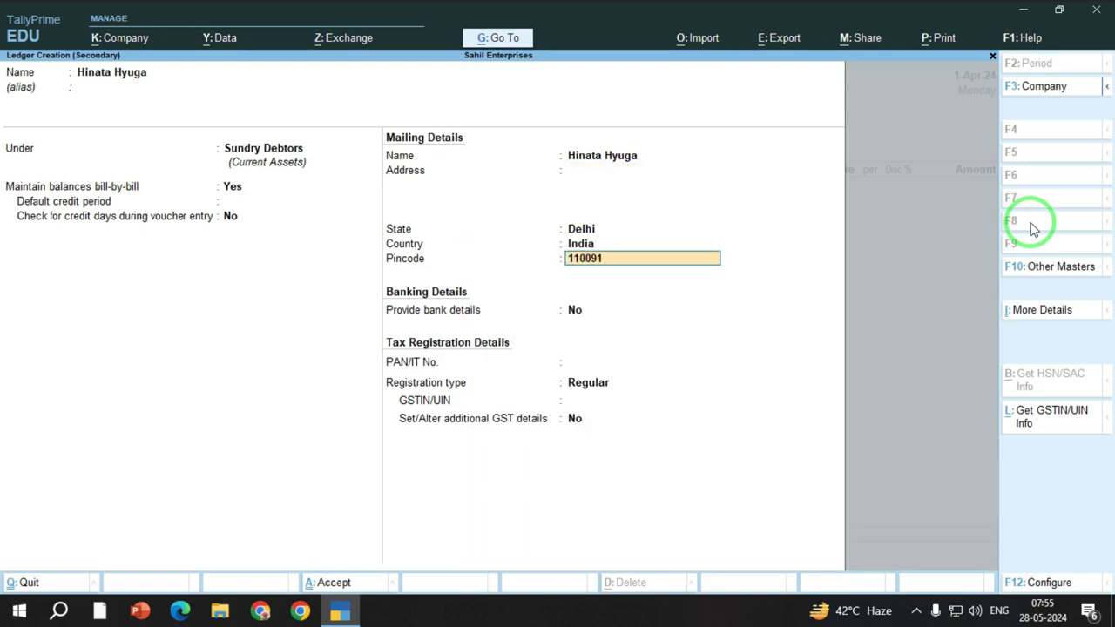
Step: Save the customer ledger and accept the invoice's blank dispatch details and default party details
key(Return)
key(Return)
key(ctrl+a)
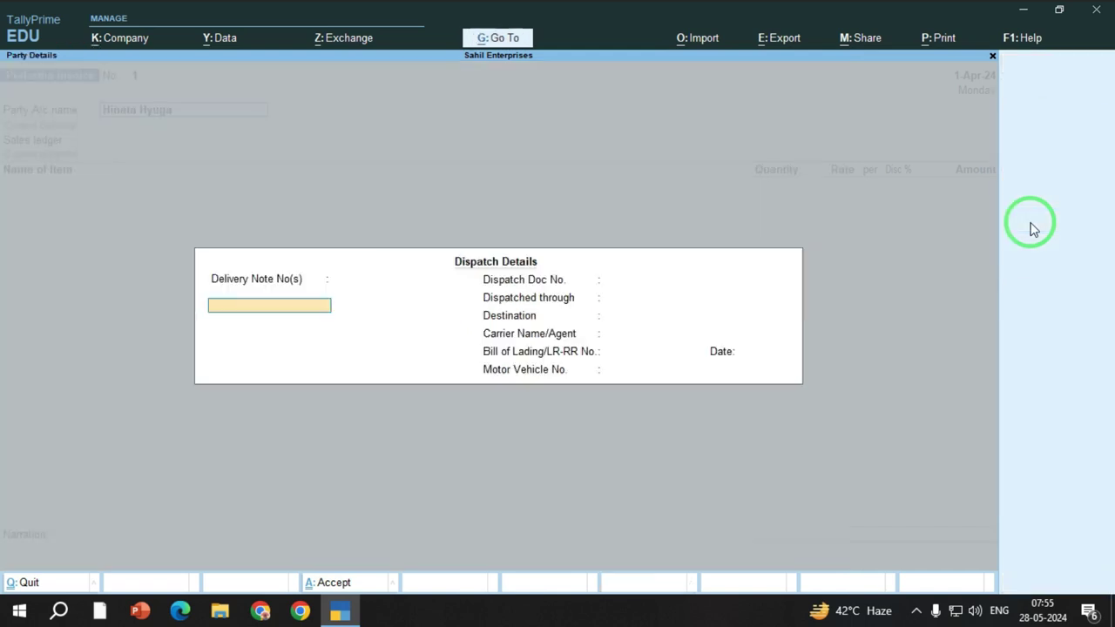
key(ctrl+a)
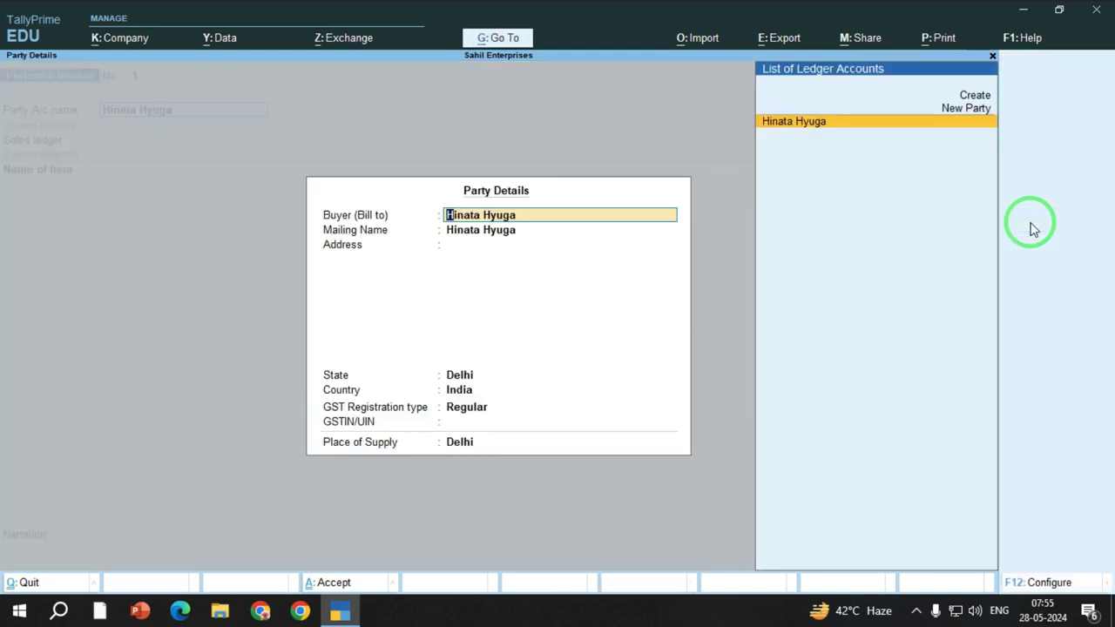
key(ctrl+a)
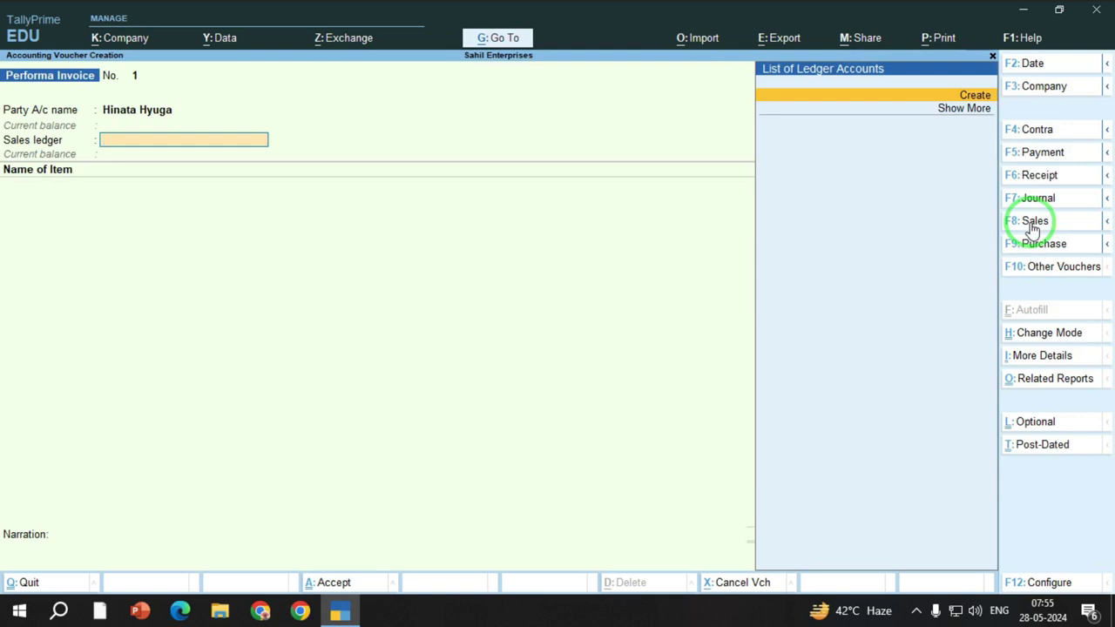
Step: From the invoice's sales ledger field, start a new ledger named Sales and place it under Sales Accounts
key(alt+c)
text(Sales)
key(Return)
key(Return)
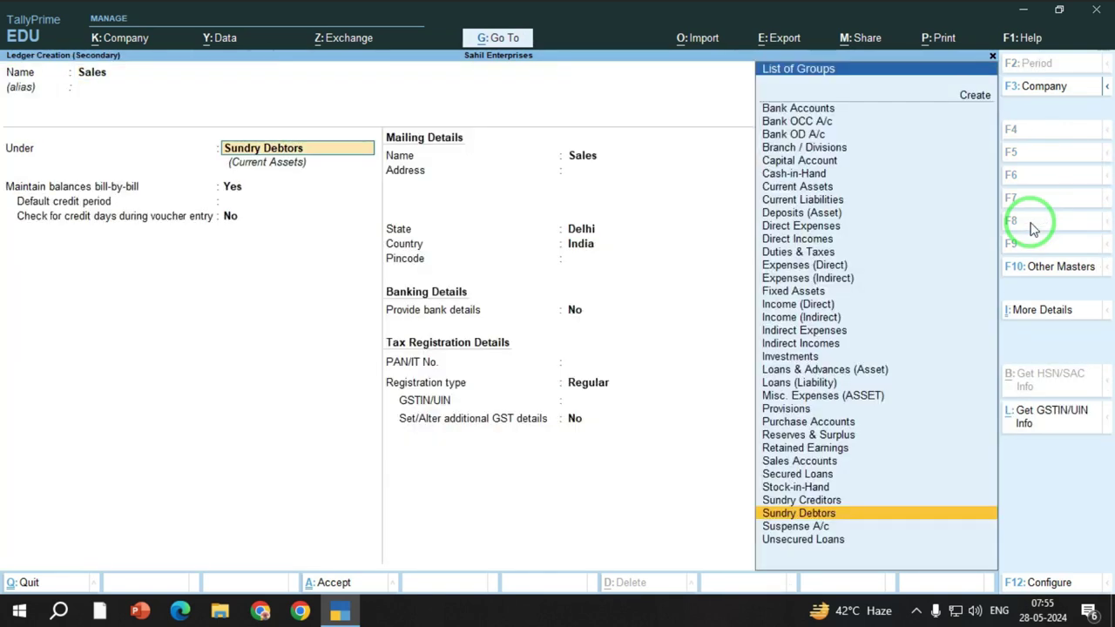
text(Sal)
key(Return)
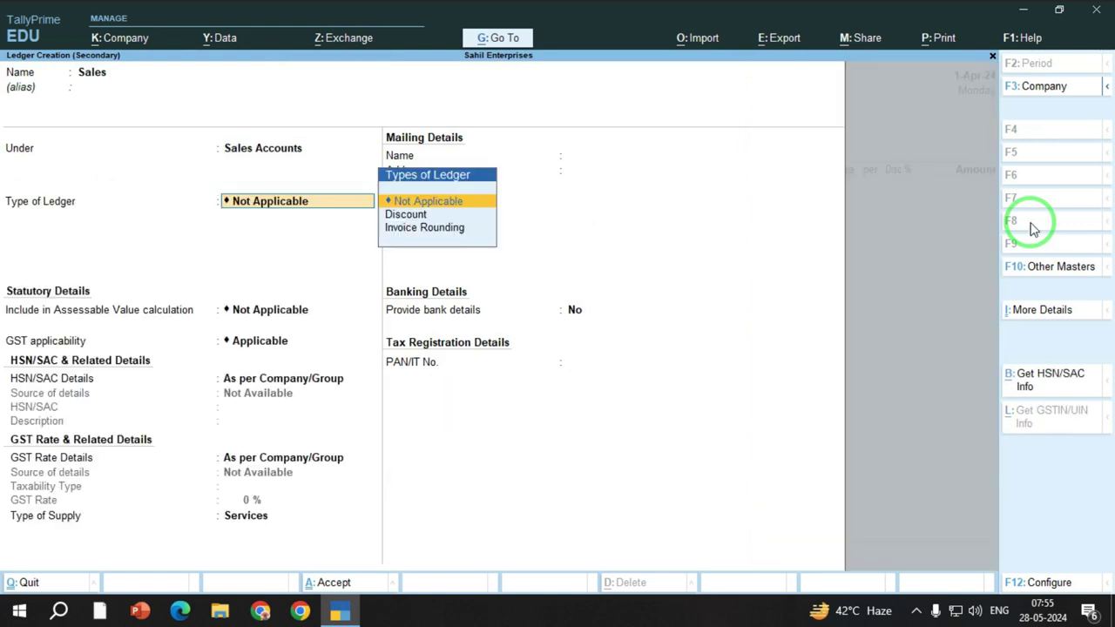
Step: Set the Sales ledger's type of supply to Goods, keeping the other defaults, and save the ledger
key(Return)
key(Return)
key(Return)
key(Return)
key(Return)
key(Up)
key(Return)
key(Return)
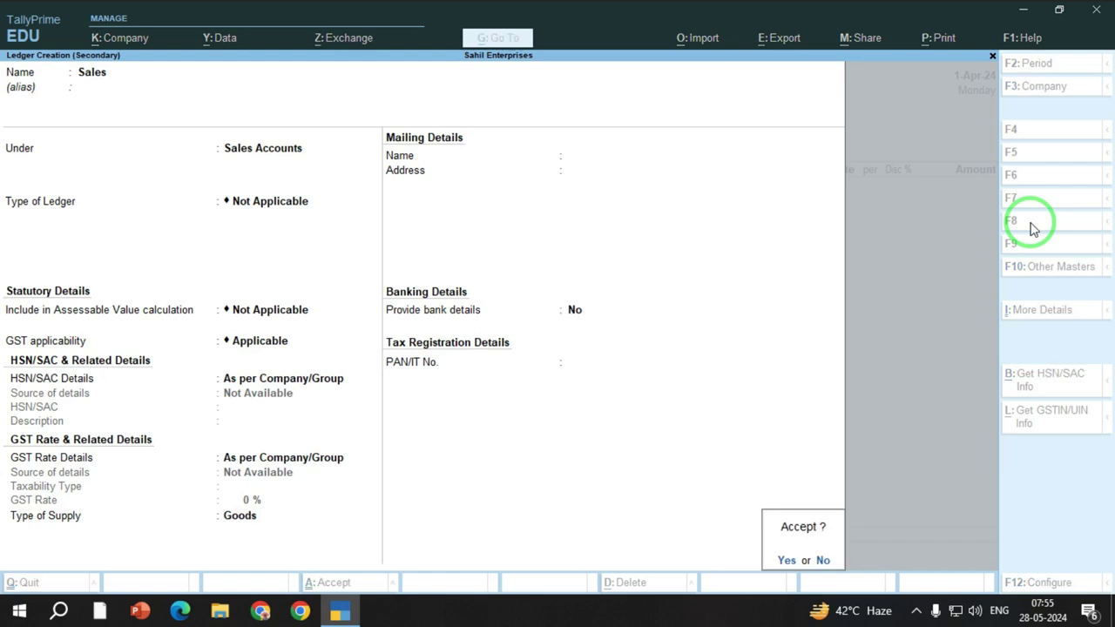
key(Return)
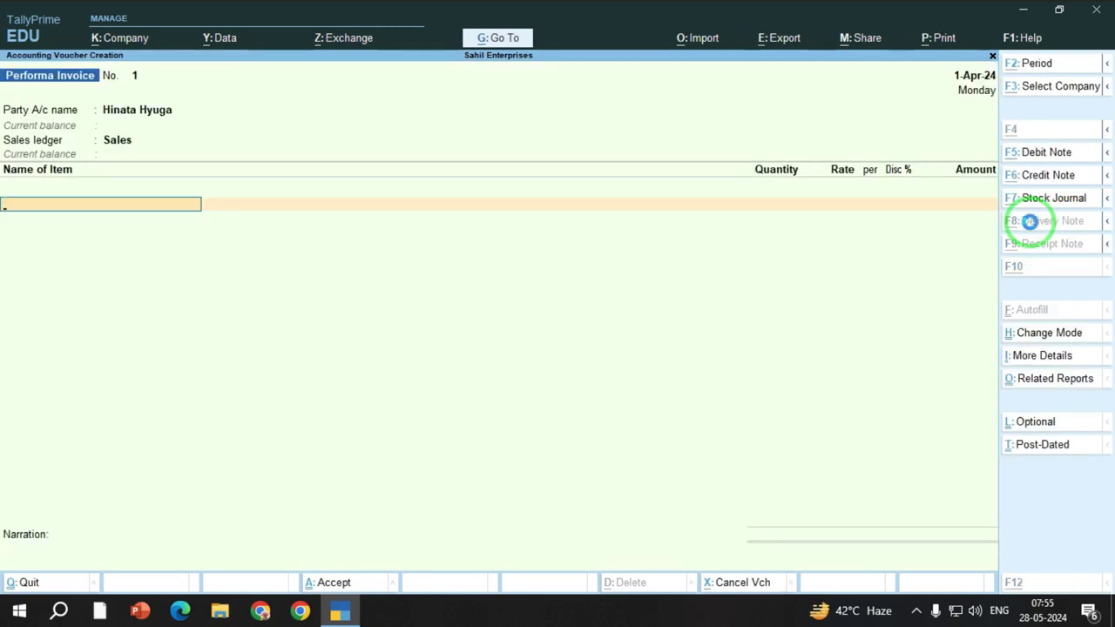
Step: From the invoice's first item line, start a new stock item named Keyboard under Primary
key(alt+c)
text(K)
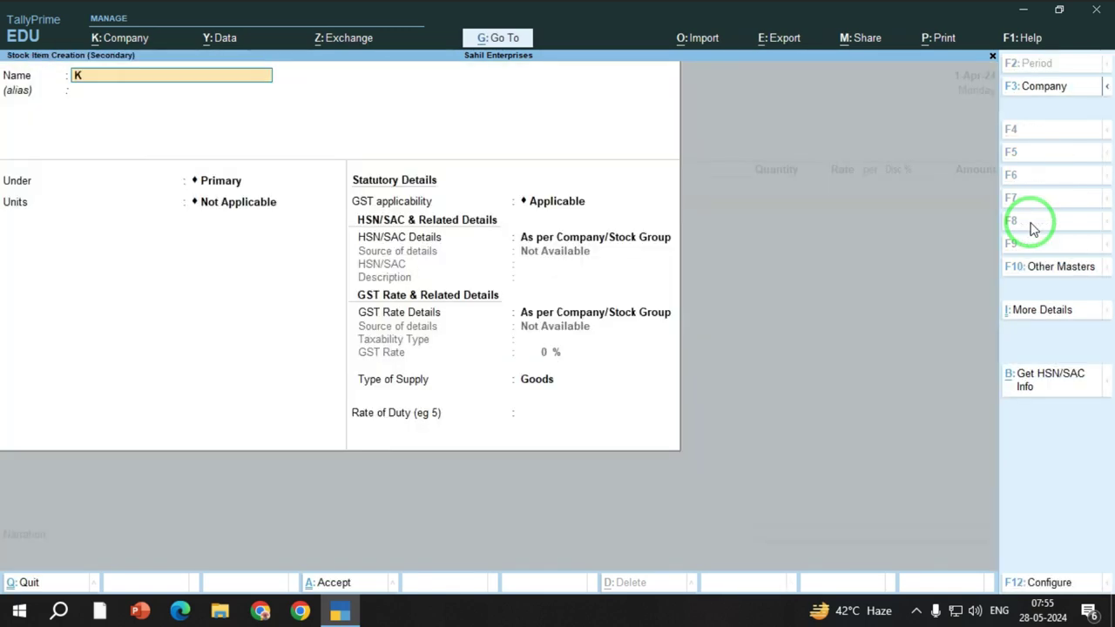
text(eyboard)
key(Return)
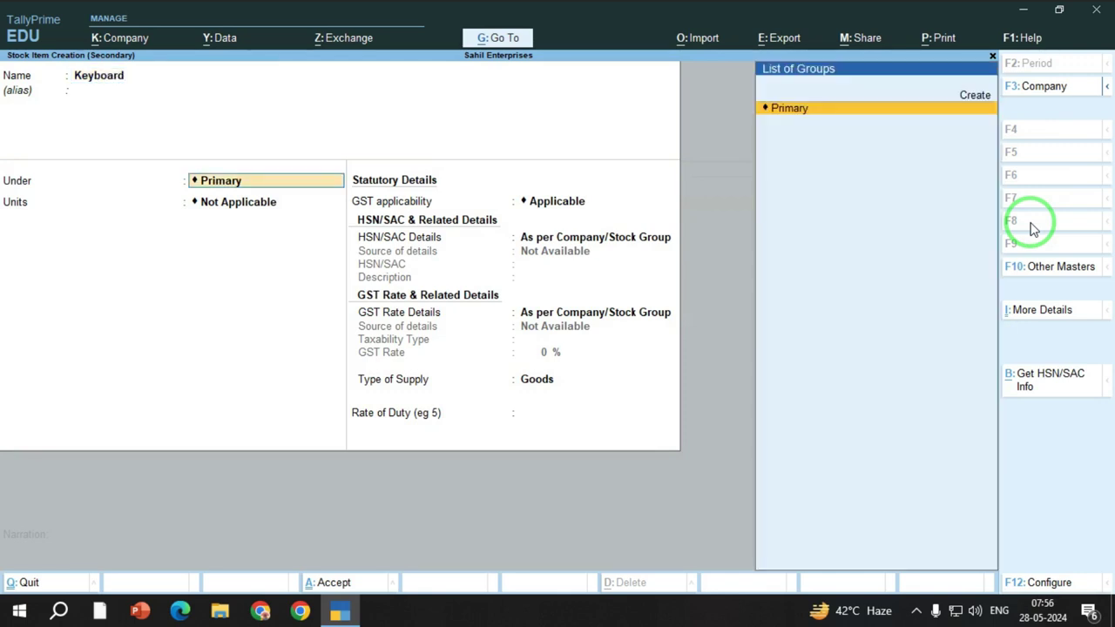
key(Return)
Step: Create a simple unit with symbol pcs for the Keyboard item, using the quantity code matching "pc" and 0 decimal places
key(Up)
key(Return)
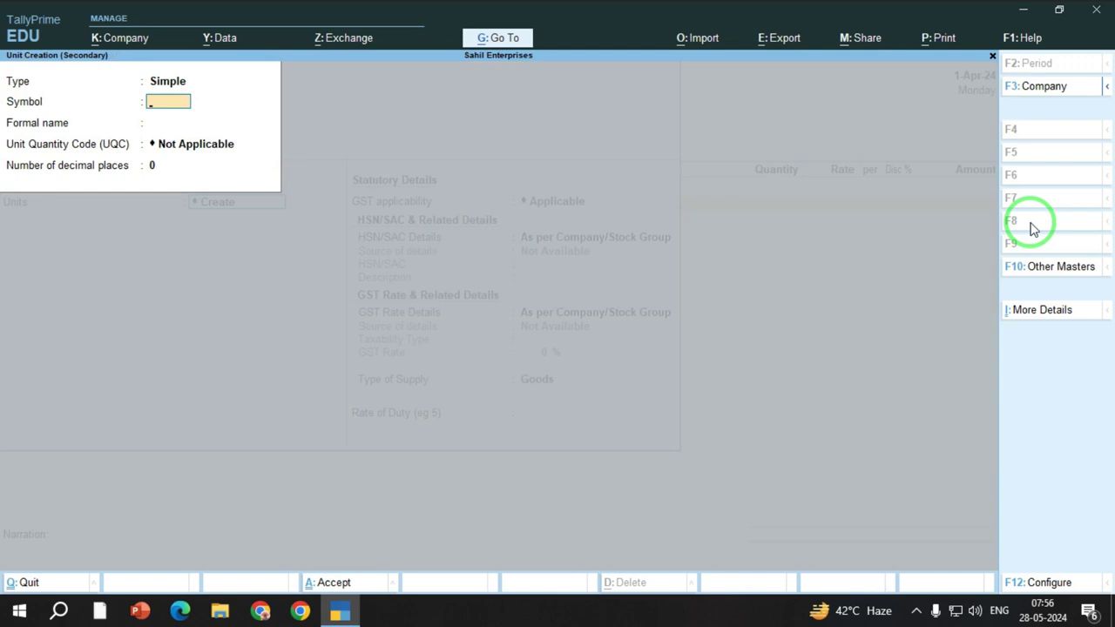
text(pcs)
key(Return)
key(Return)
text(pc)
key(Return)
key(Return)
key(Return)
Step: Keep the Keyboard item's default GST and supply details and save the stock item
key(Return)
key(Return)
key(Return)
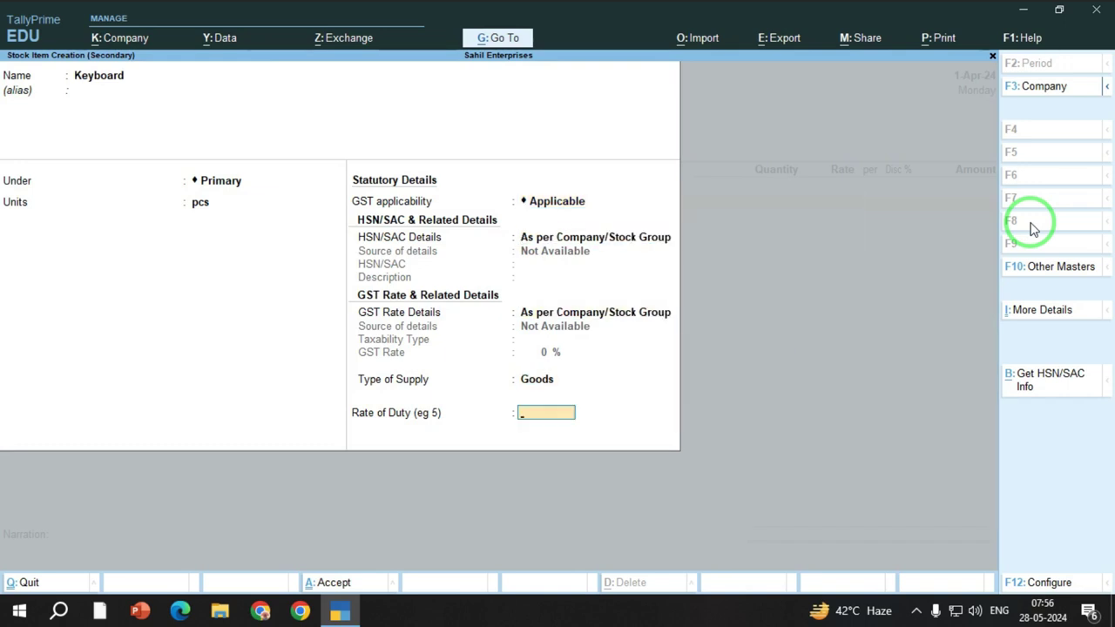
key(Return)
key(Return)
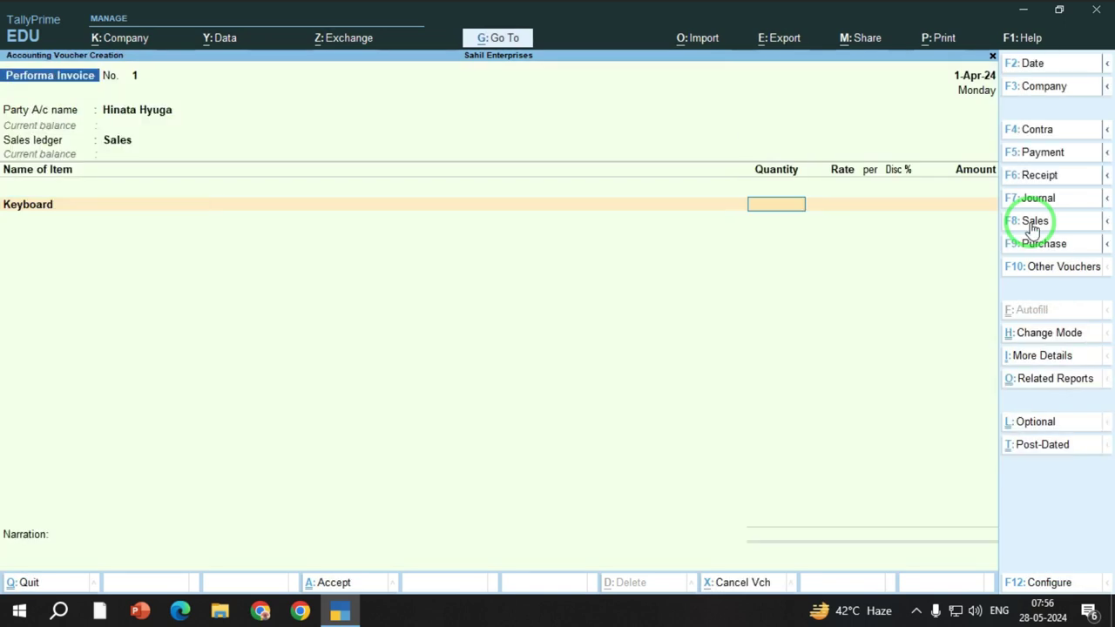
Step: Enter 40 pcs of Keyboard at a rate of 750, keeping GST and HSN/SAC details as per Masters/Company
text(40)
key(Return)
key(Return)
text(750)
key(Return)
key(Return)
key(Return)
key(Return)
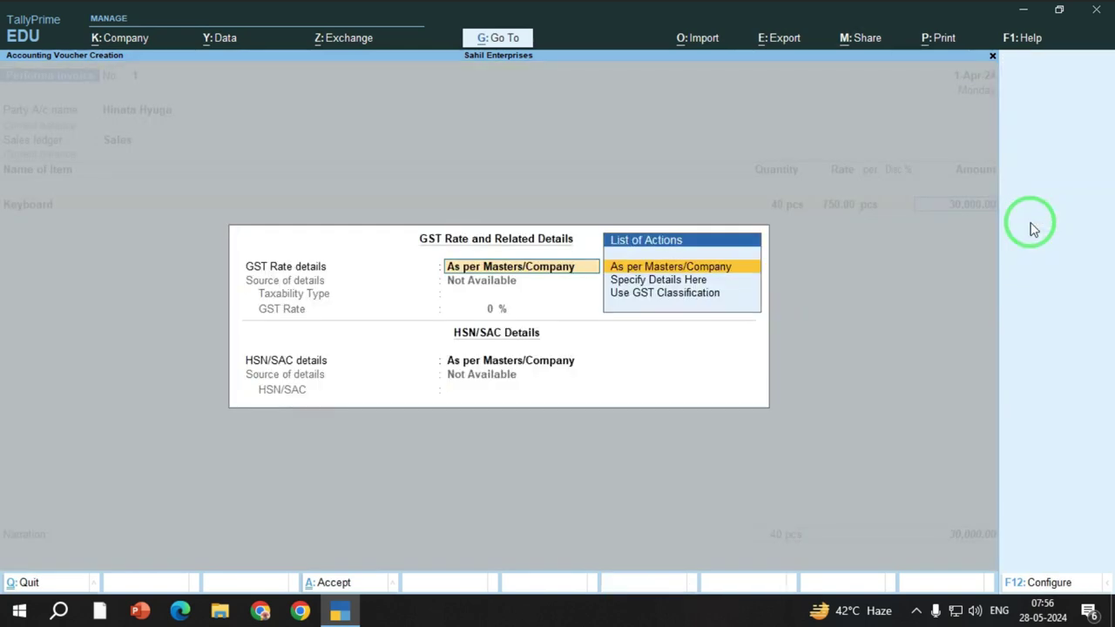
key(Return)
key(Return)
Step: From the second item line, start a new stock item named Mouse under Primary
key(alt+c)
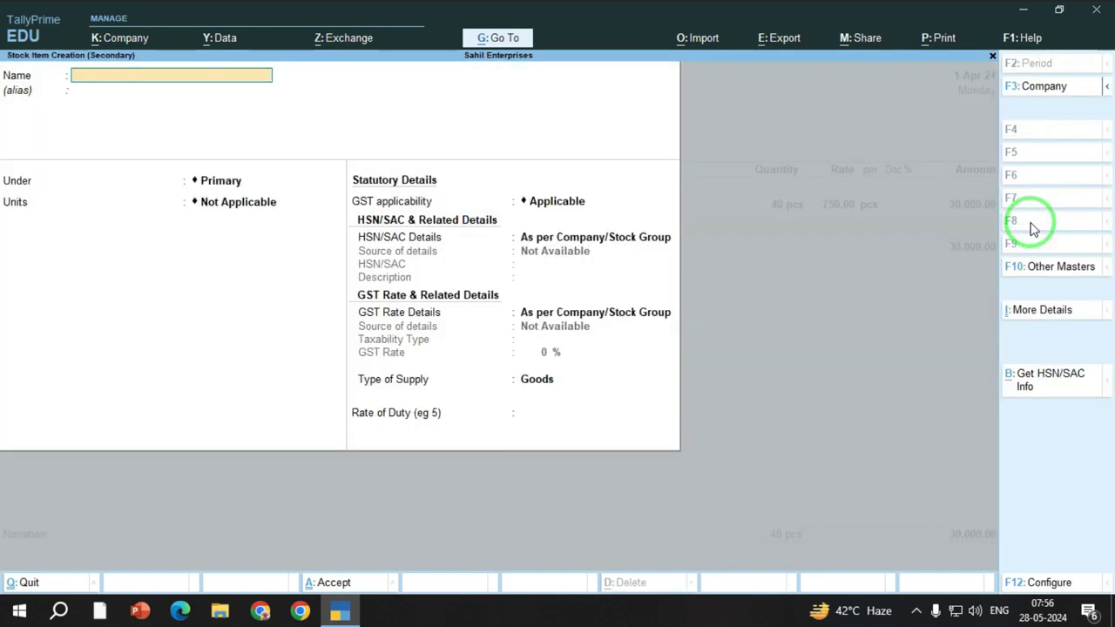
text(Mouse)
key(Return)
key(BackSpace)
key(Return)
key(BackSpace)
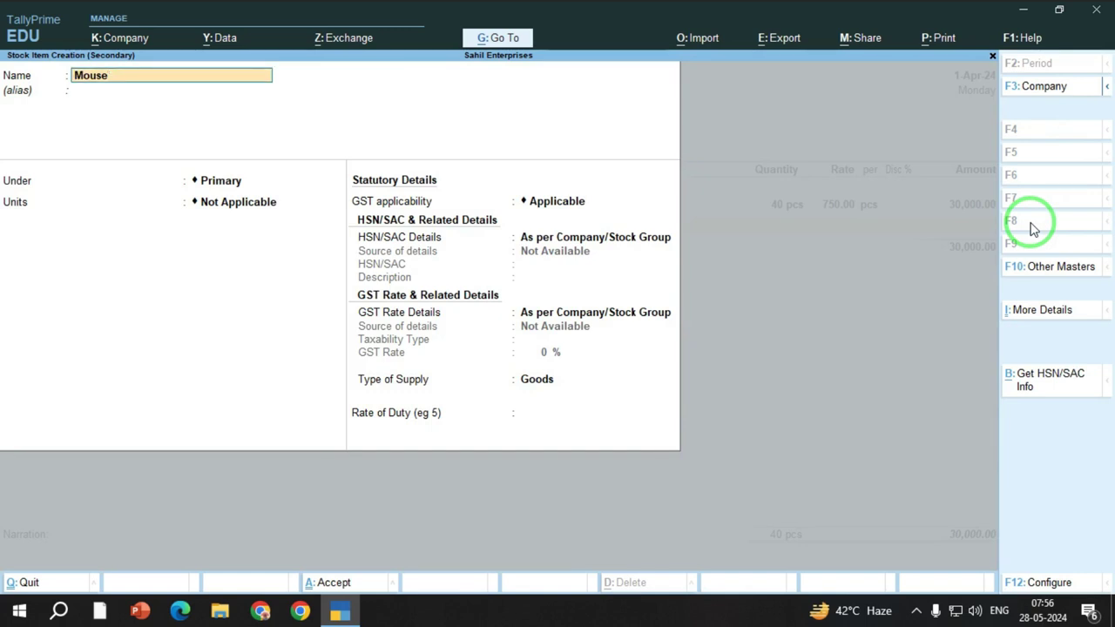
key(Return)
key(Return)
key(Return)
Step: Set the Mouse item's unit to pcs and save it with the default statutory details
key(Down)
key(Return)
key(Return)
key(Return)
key(Return)
key(Return)
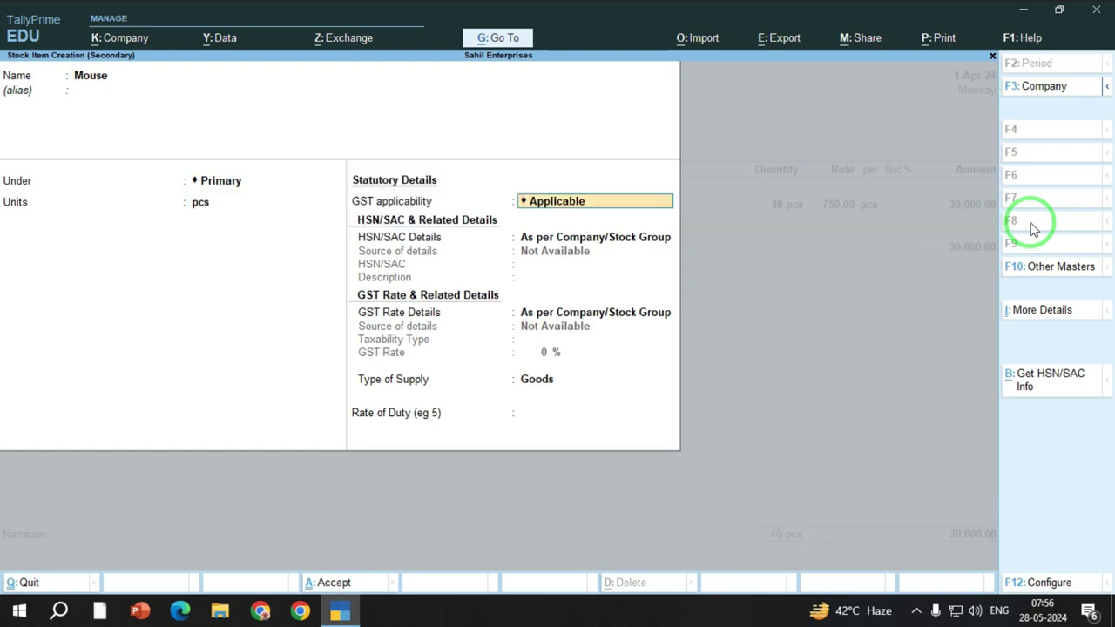
key(Return)
key(Return)
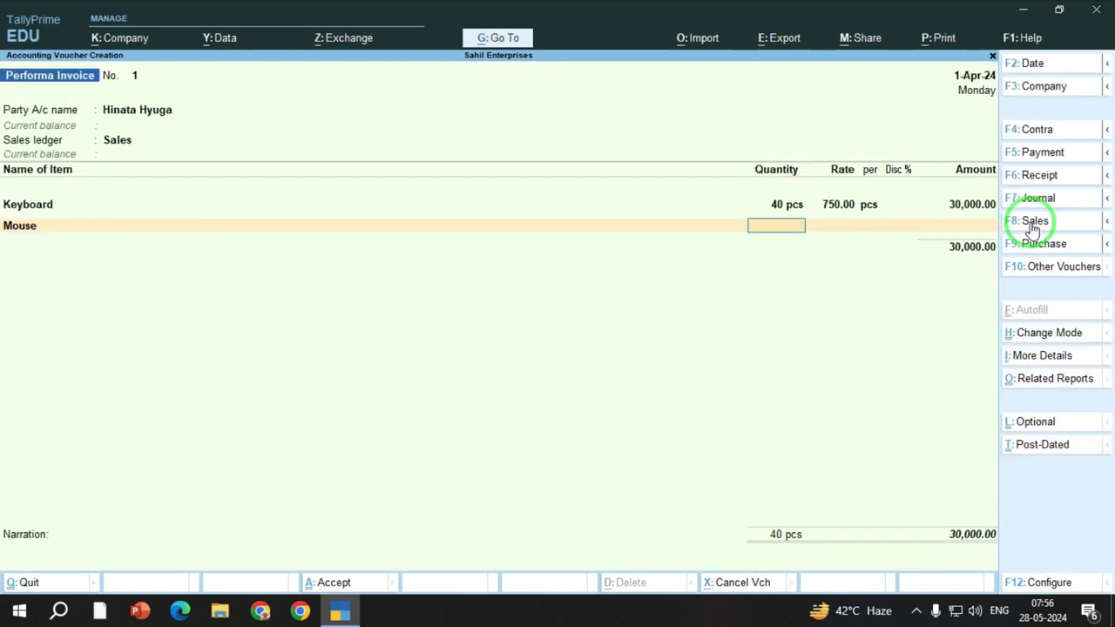
Step: Enter 50 pcs of Mouse at a rate of 500, keeping GST and HSN/SAC details as per Masters/Company
text(50)
key(Return)
key(Return)
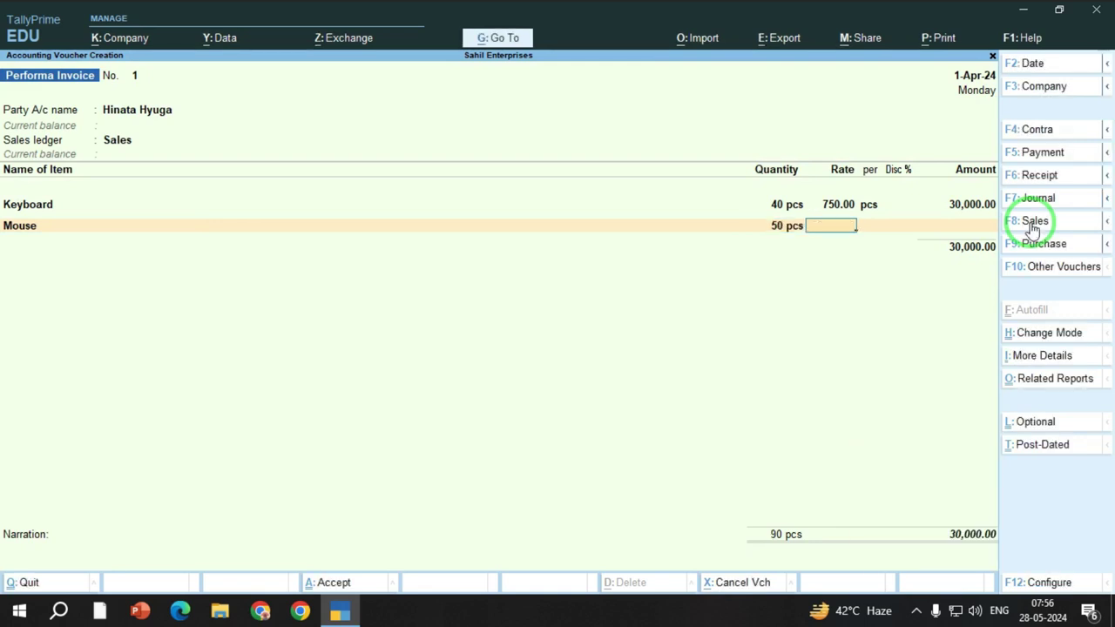
text(500)
key(Return)
key(Return)
key(Return)
key(Return)
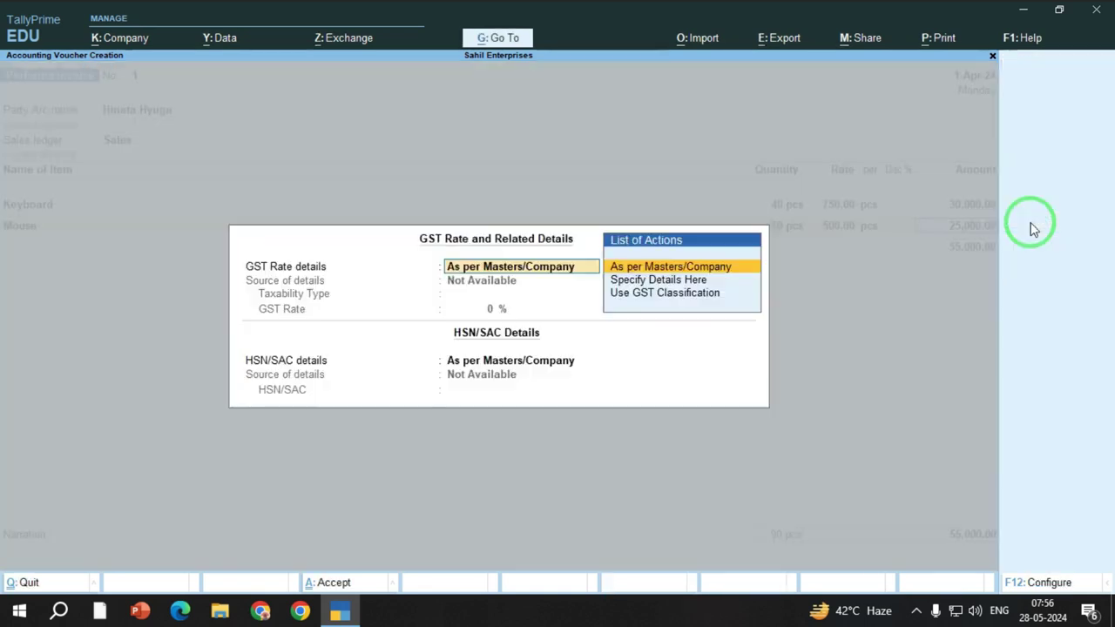
key(Return)
key(Return)
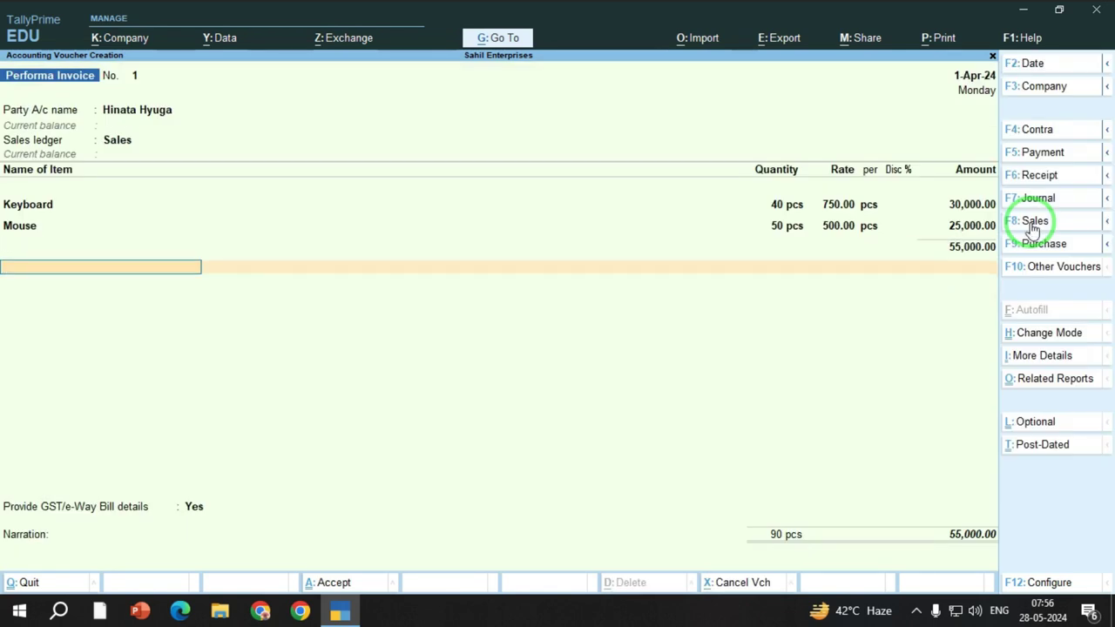
Step: Return to the blank third item line and start a new stock item named Monitor under Primary
key(BackSpace)
key(Return)
key(Return)
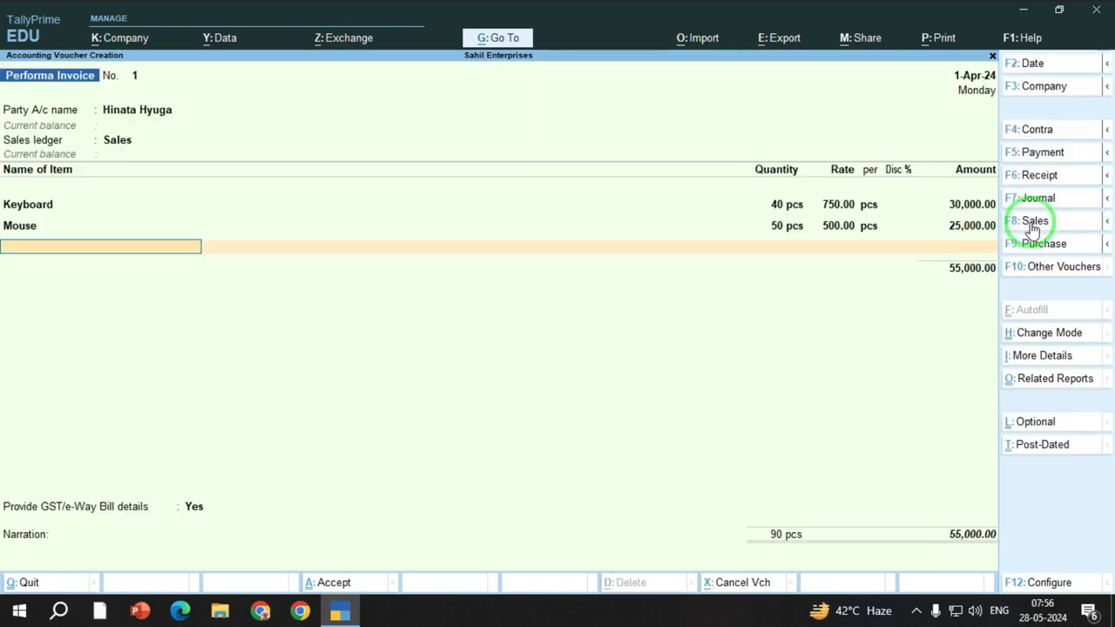
key(alt+c)
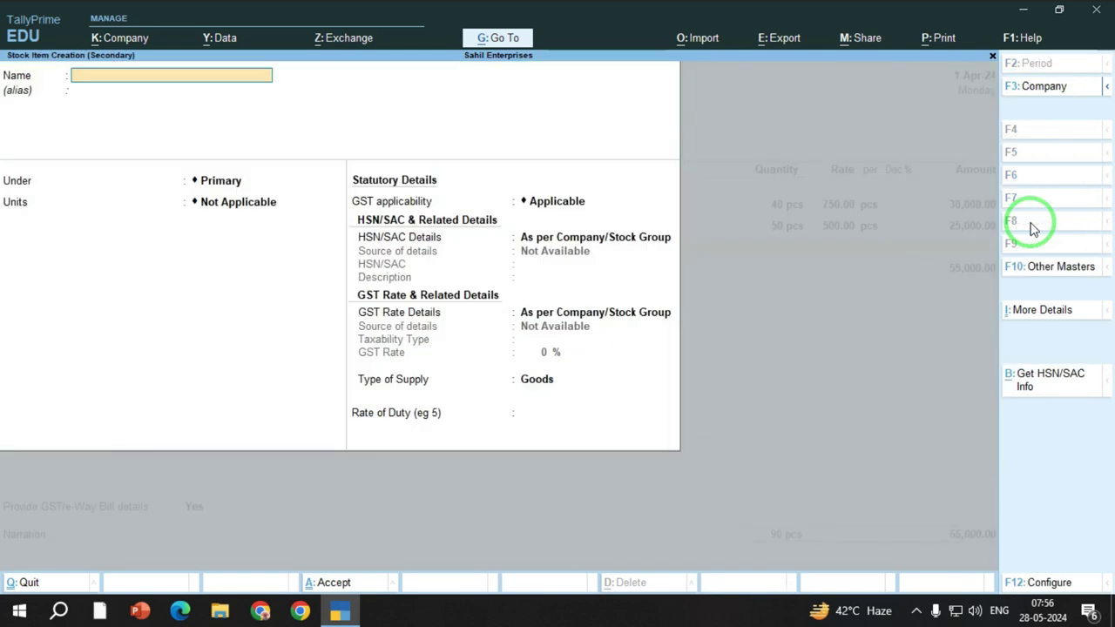
text(Monitoer)
key(BackSpace)
key(BackSpace)
text(r)
key(Return)
key(Return)
key(Return)
Step: Set the Monitor item's unit to pcs and save it with the default statutory details
key(Down)
key(Return)
key(Return)
key(Return)
key(Return)
key(Return)
key(Return)
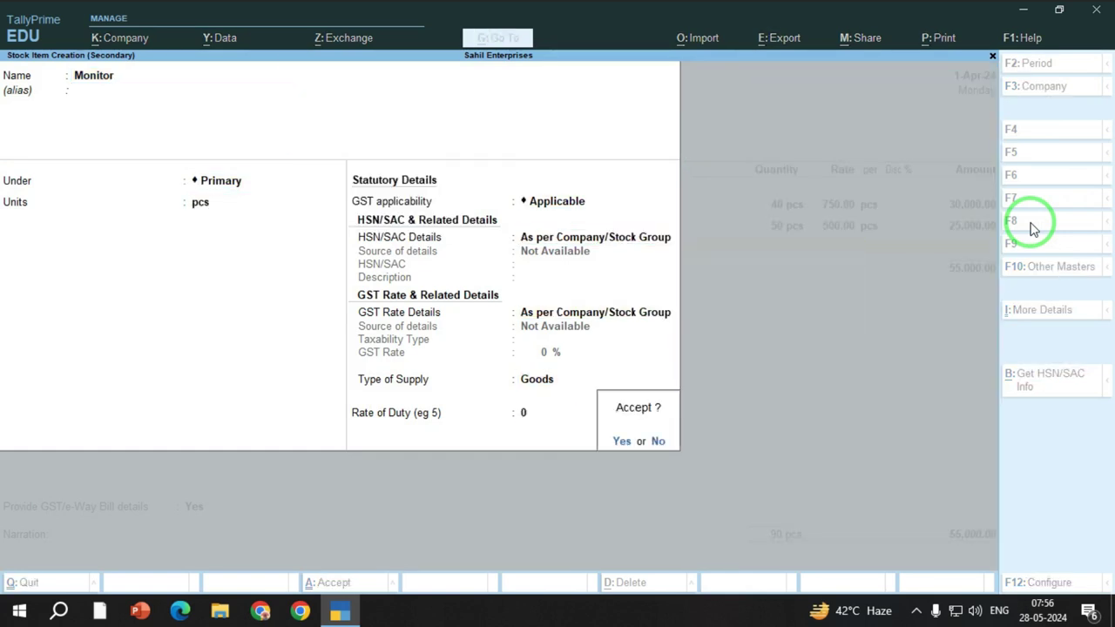
key(Return)
Step: Enter 8 pcs of Monitor at a rate of 1500, keeping GST and HSN/SAC details as per Masters/Company
text(8)
key(Return)
text(1500)
key(Return)
key(Return)
key(Return)
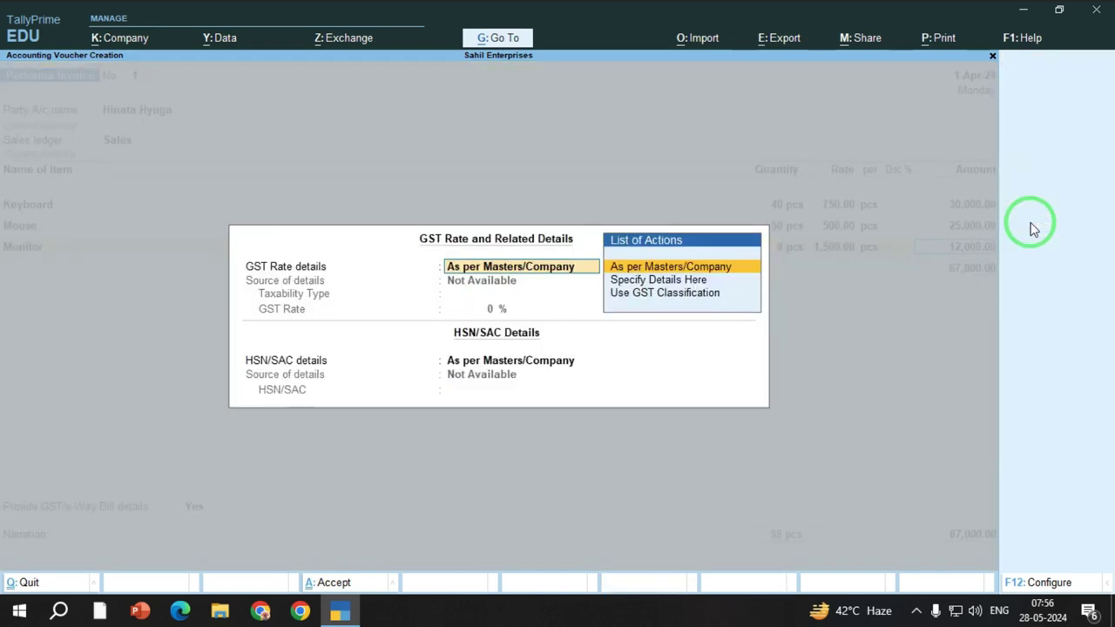
key(Return)
key(Return)
Step: End the invoice's item list and set Provide GST/e-Way Bill details to No
key(Return)
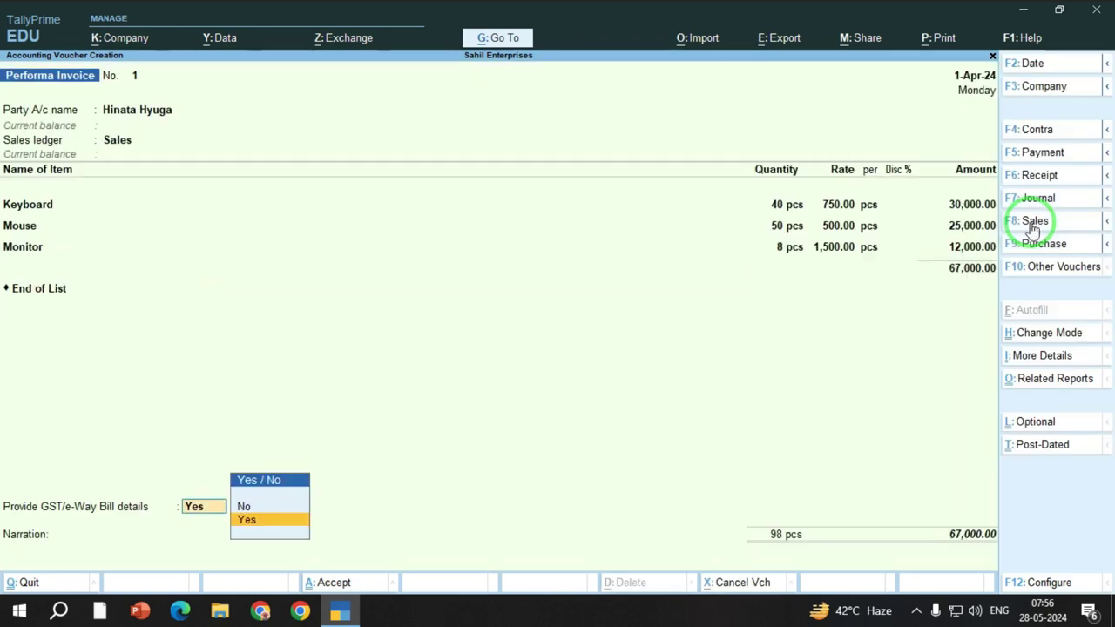
key(Up)
key(Return)
Step: Accept the bill-wise details with New Ref 1 for the full amount and save the performa invoice
key(Return)
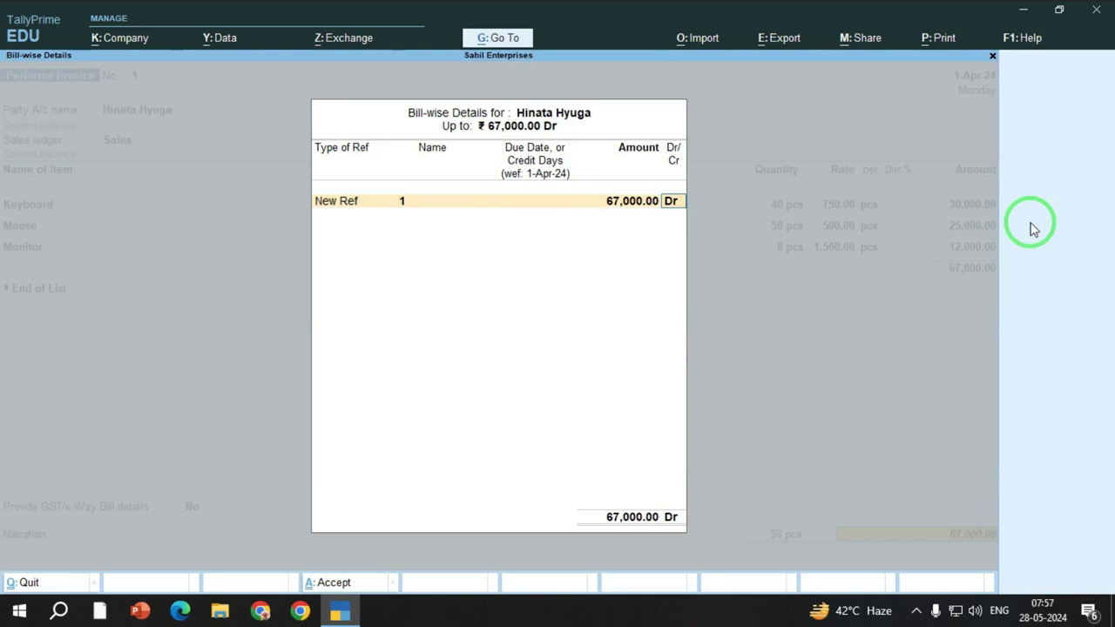
key(Return)
key(Return)
key(Return)
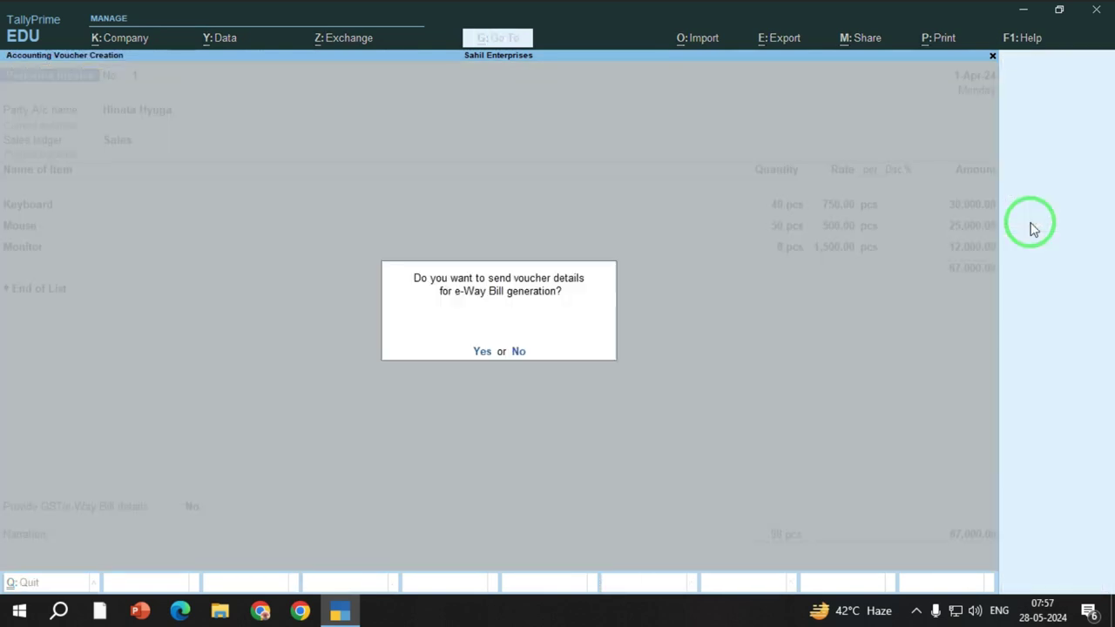
key(Return)
key(Return)
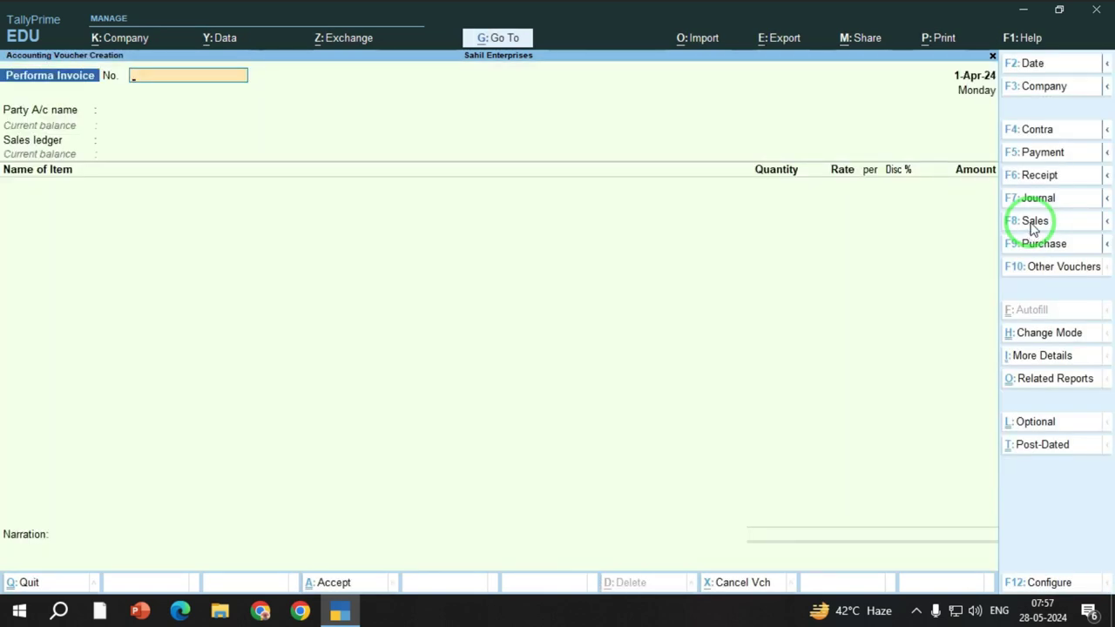
Step: Leave voucher creation and open the recorded performa invoice from the Day Book
key(Escape)
key(Return)
key(Down)
key(Return)
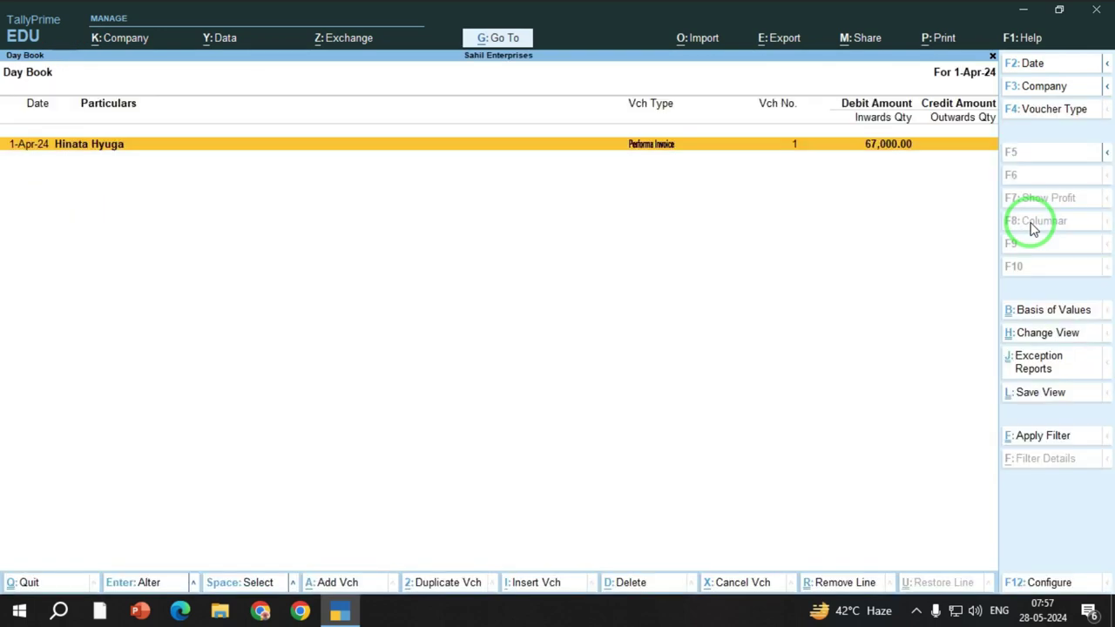
key(Return)
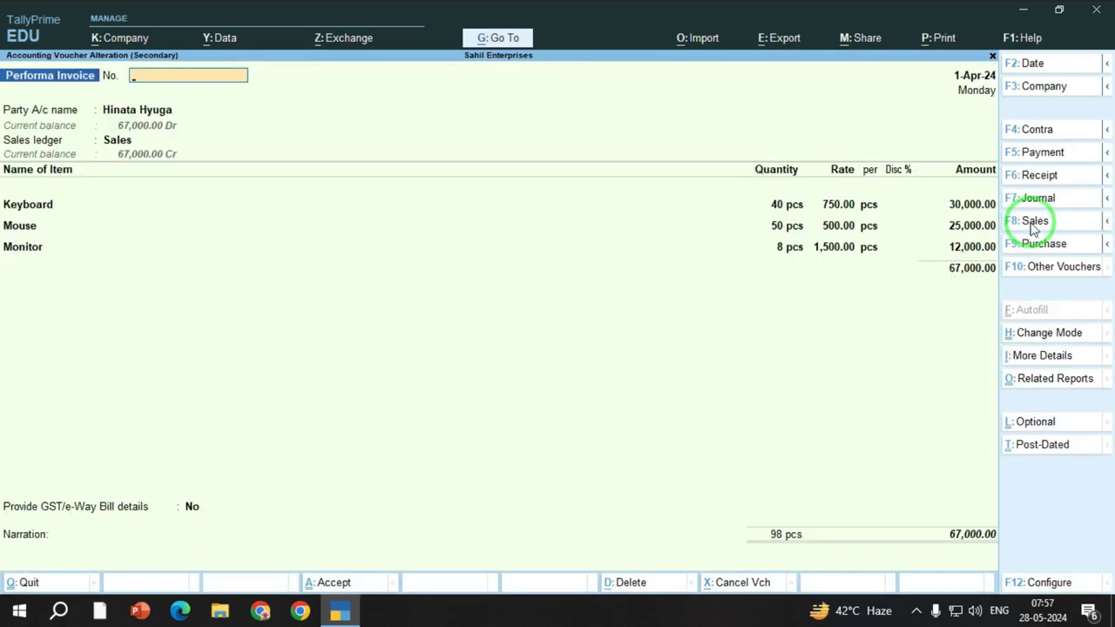
key(Escape)
key(Return)
key(Return)
Step: Open the invoice's print preview, zoom in to examine its party details, item lines and total, and return to the voucher
key(alt+p)
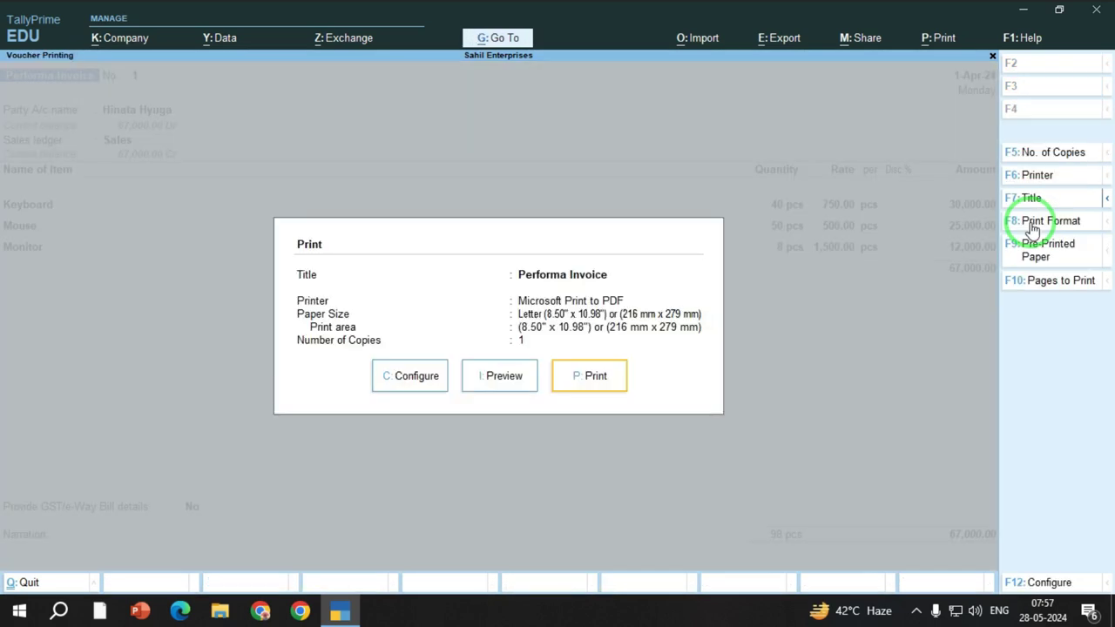
key(i)
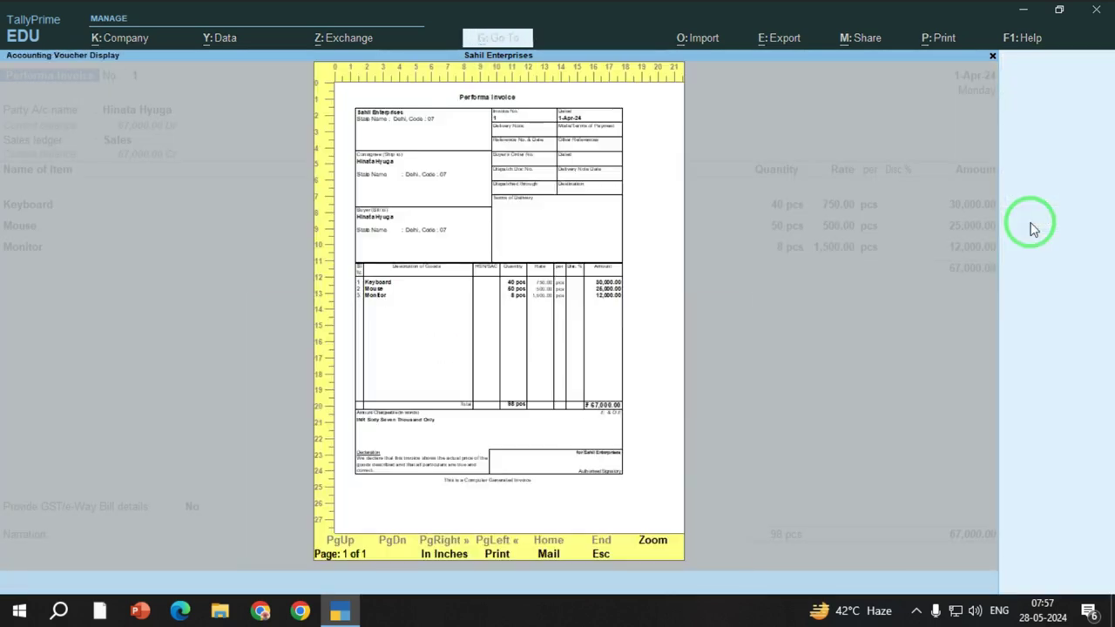
click(655, 541)
scroll(492, 448, down, 5)
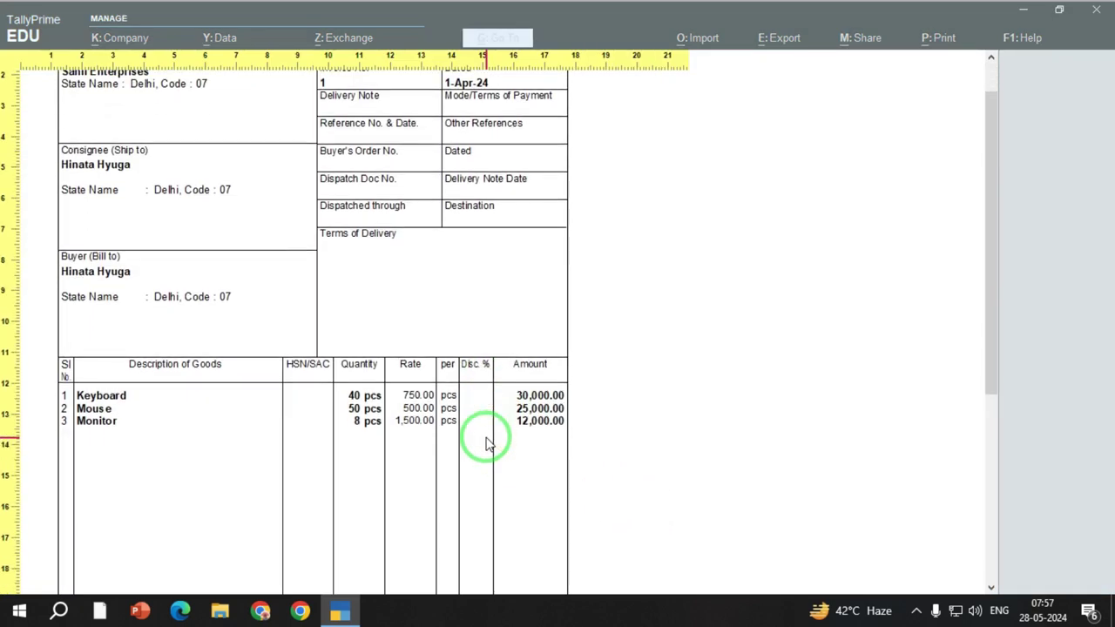
scroll(487, 444, down, 5)
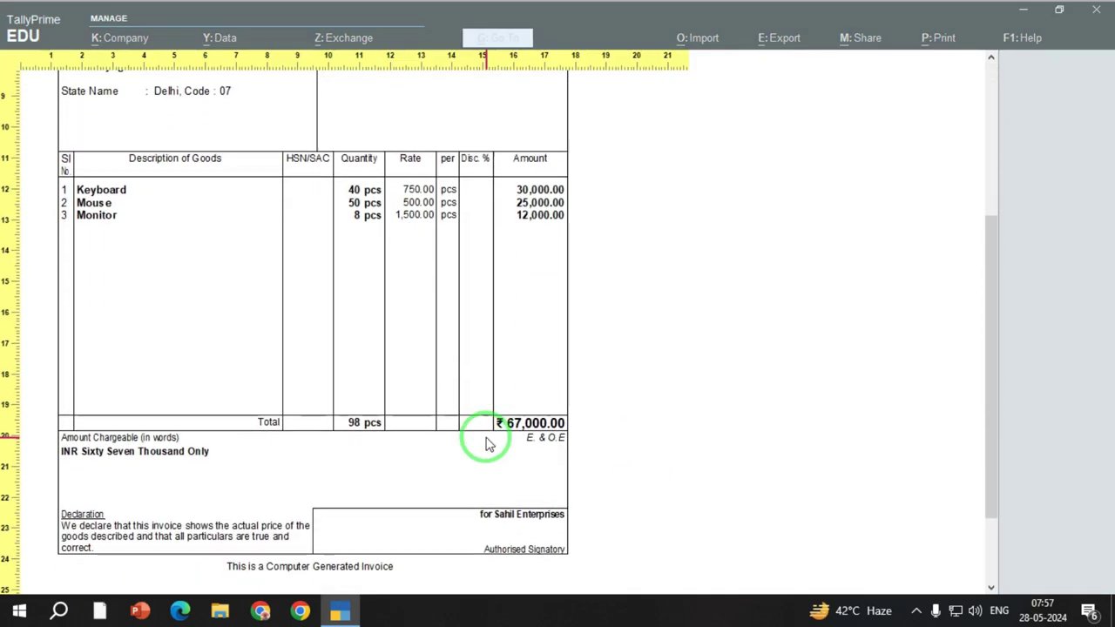
scroll(488, 435, up, 5)
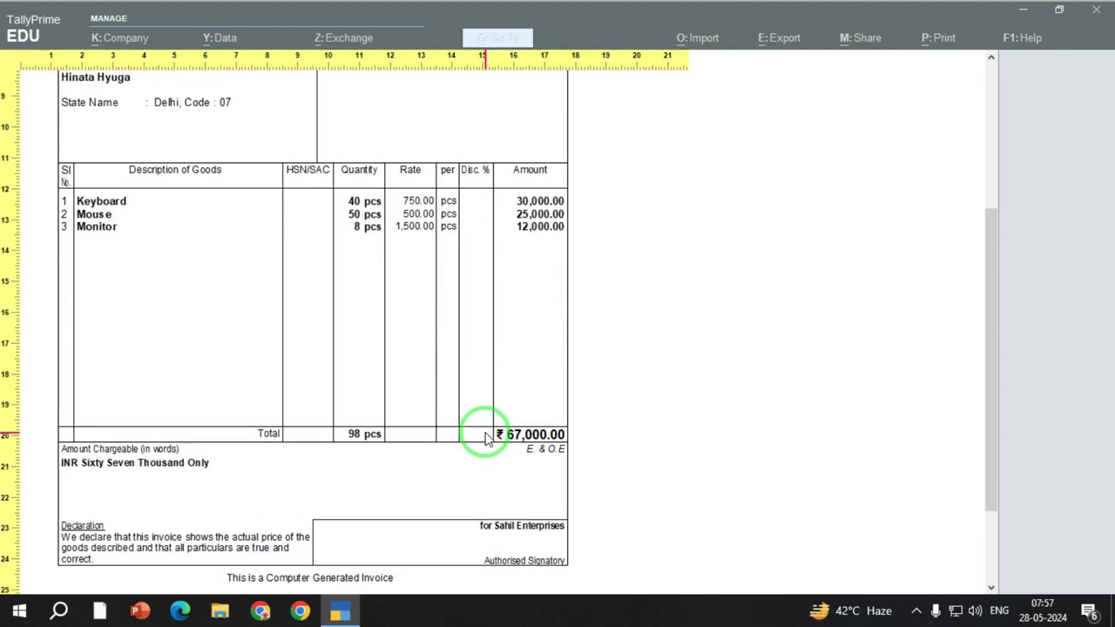
scroll(488, 427, up, 3)
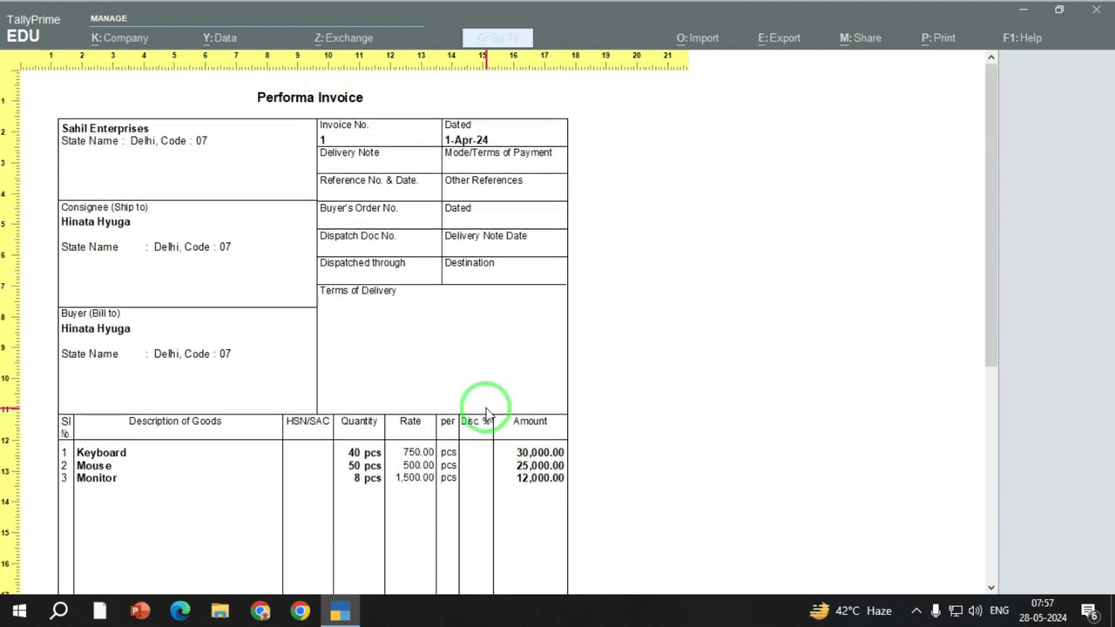
scroll(488, 413, down, 5)
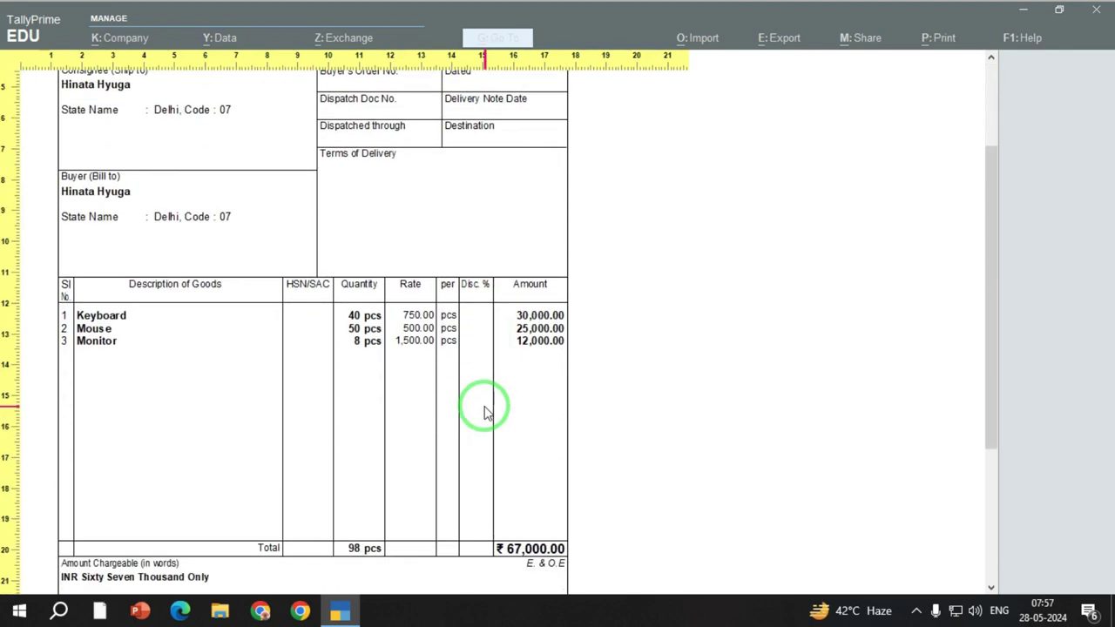
scroll(488, 413, up, 5)
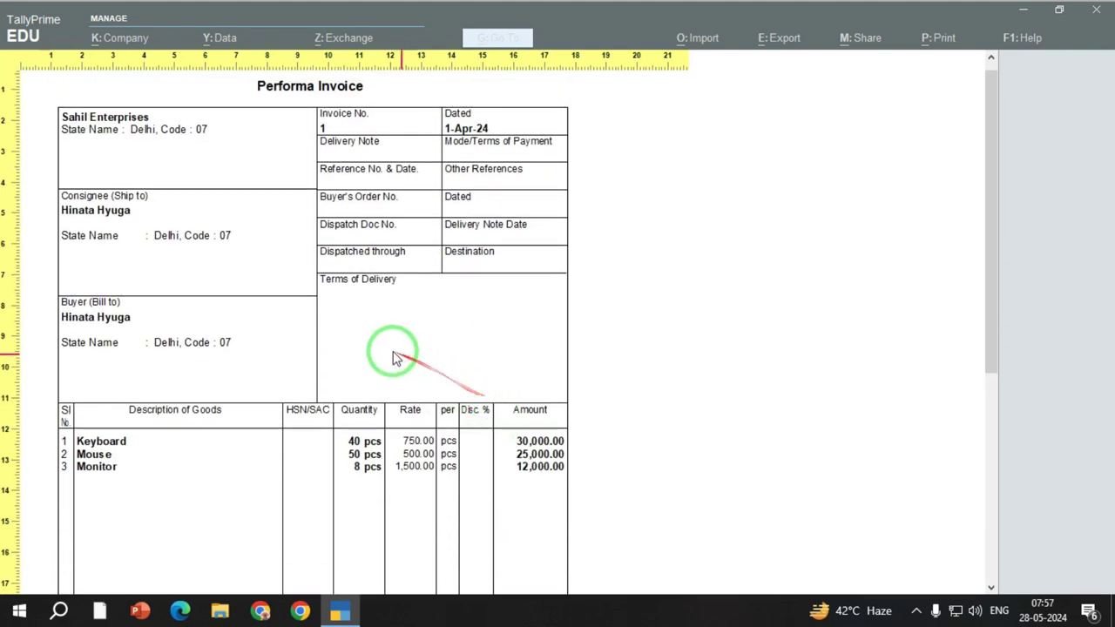
click(460, 355)
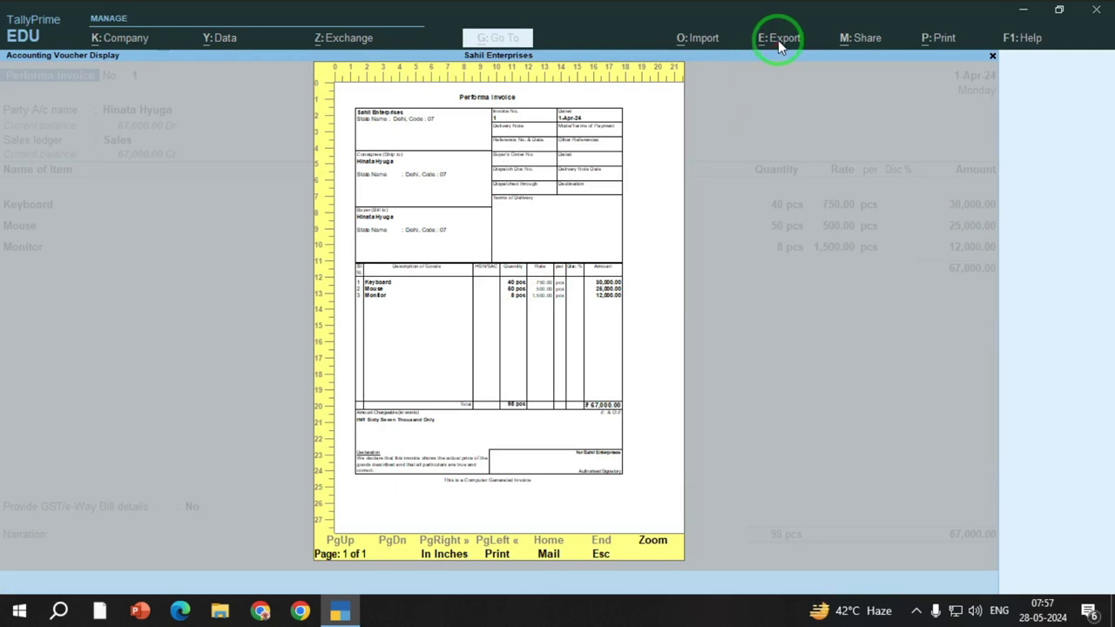
key(Escape)
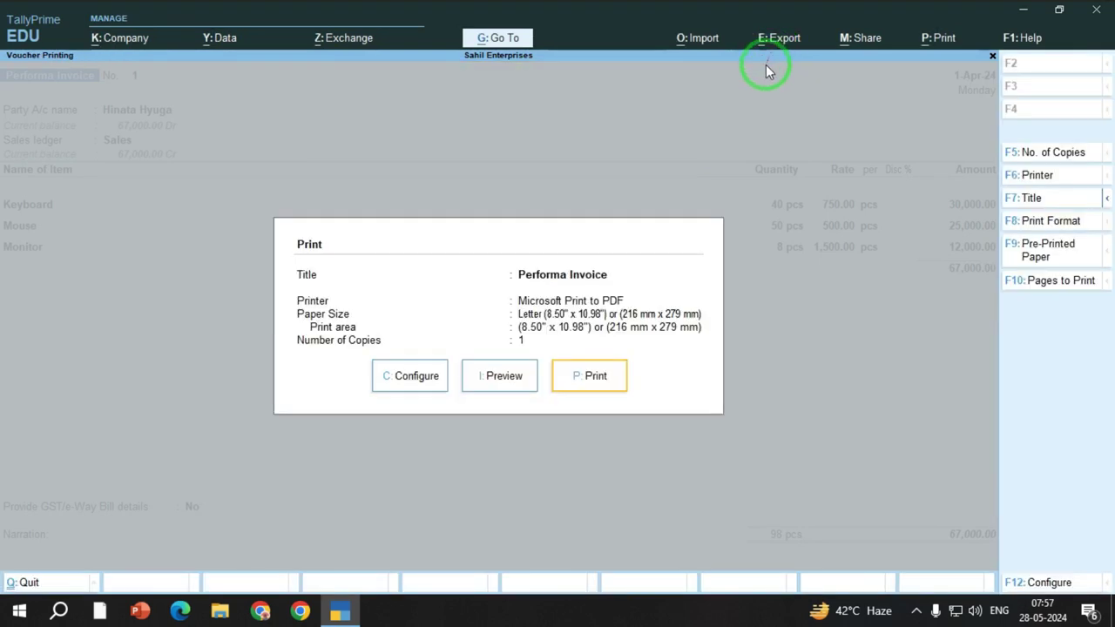
key(Escape)
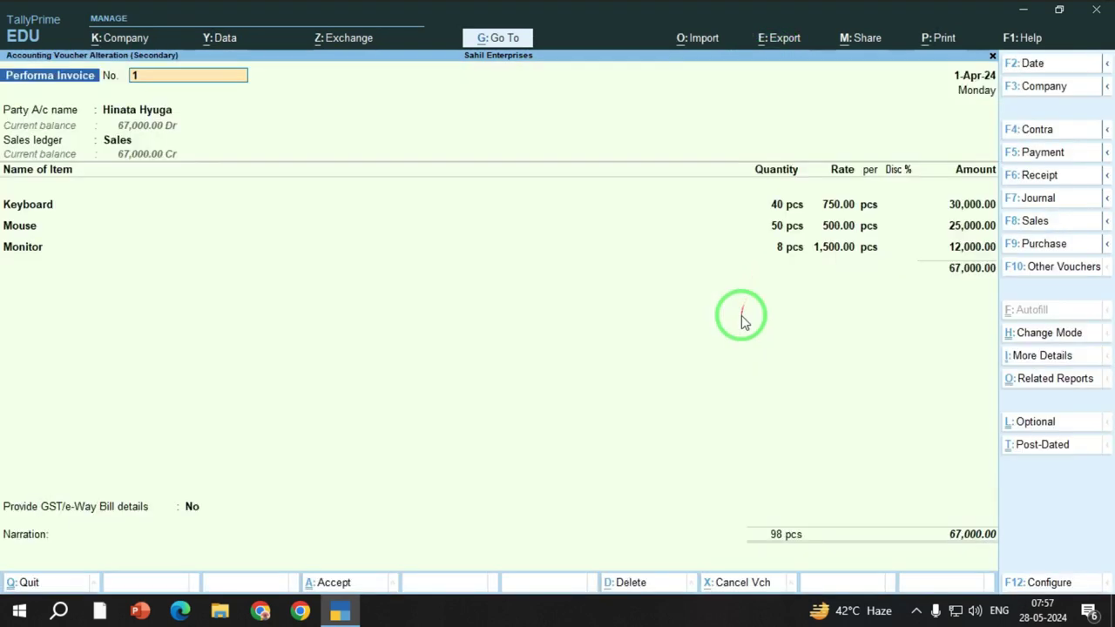
click(915, 610)
click(870, 579)
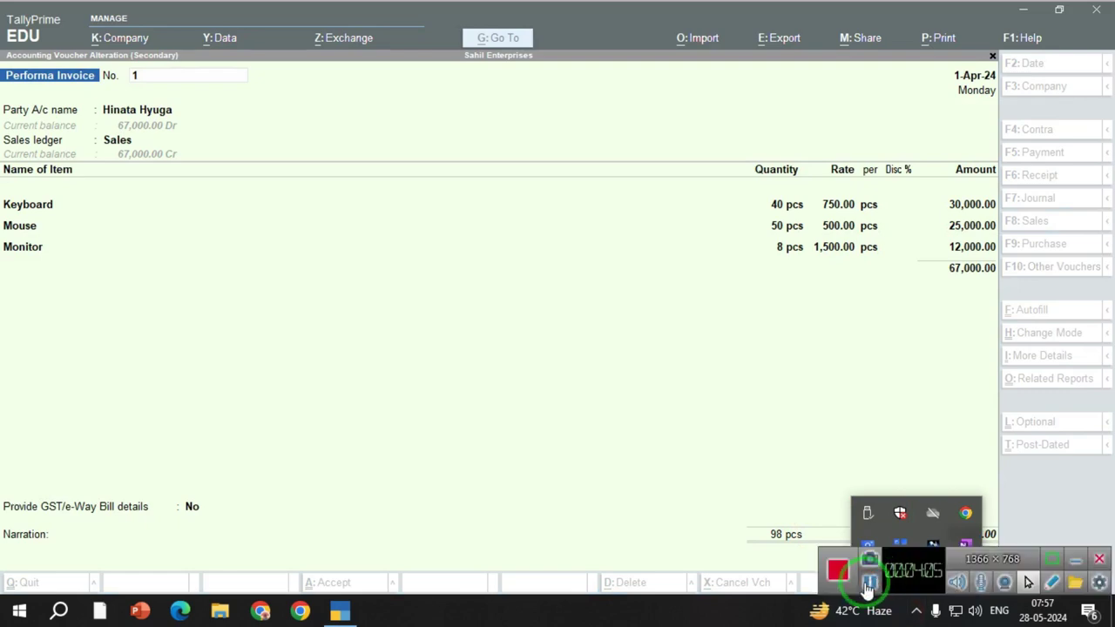
click(836, 575)
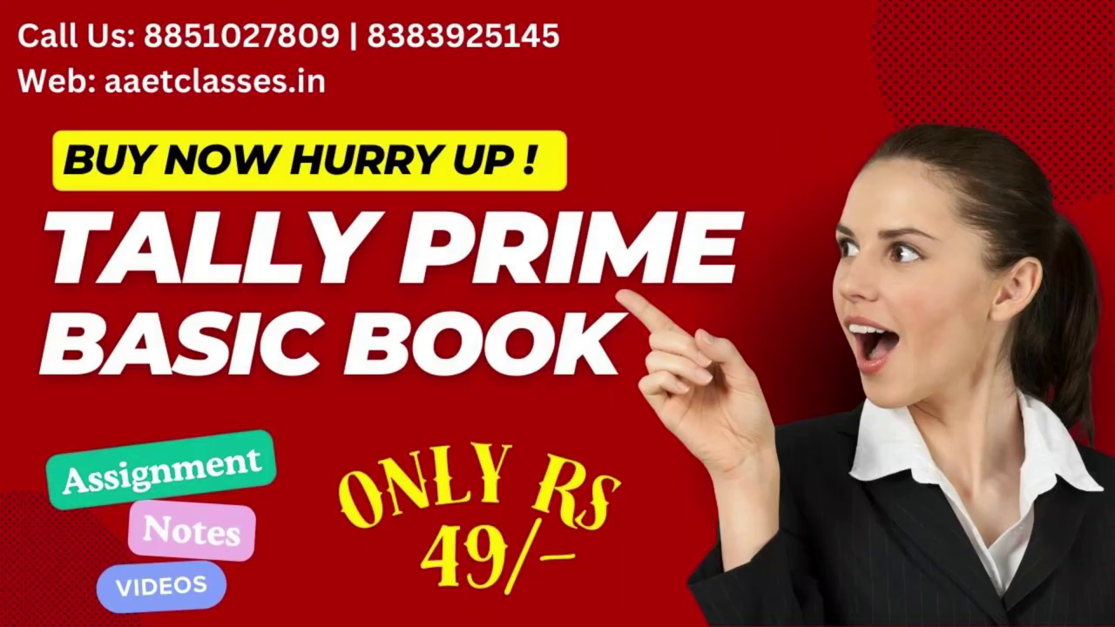